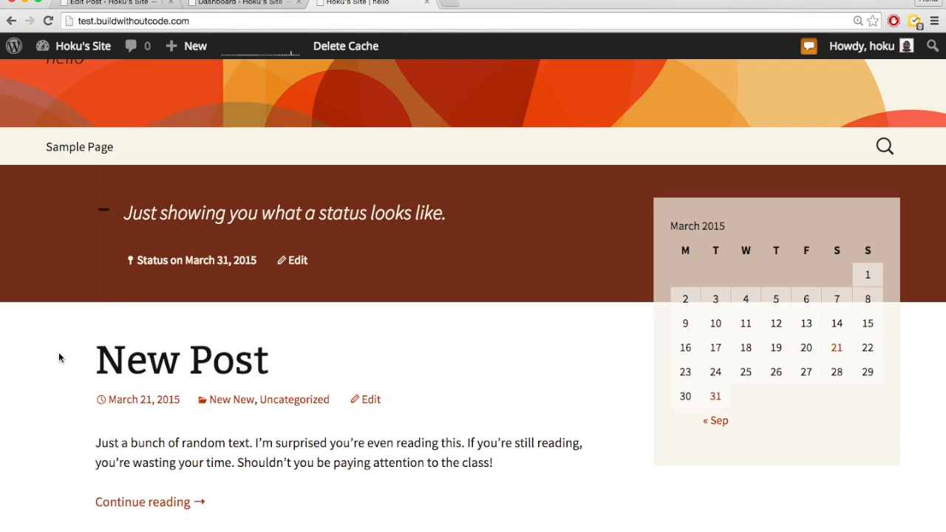
Look through the blog's front page, comparing the status, New Post and About Me entries and their order.
scroll(59, 354, down, 4)
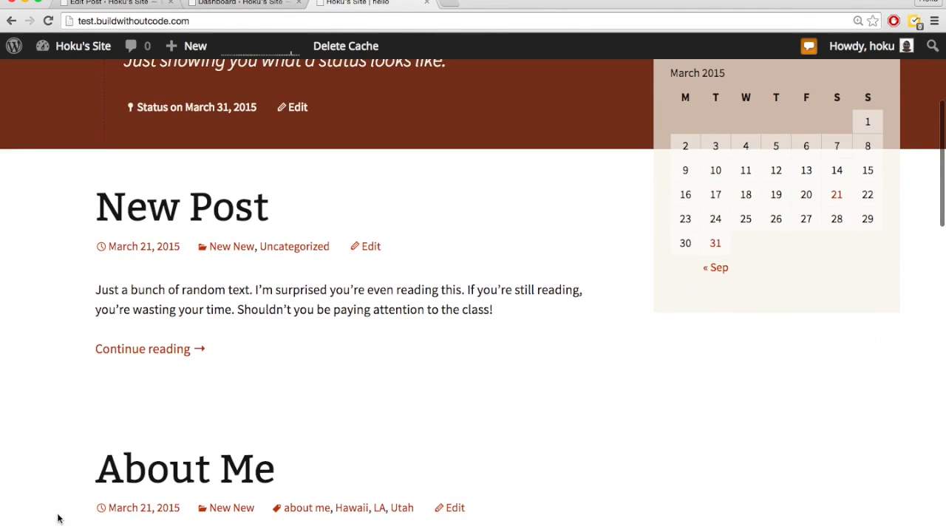
scroll(63, 429, up, 1)
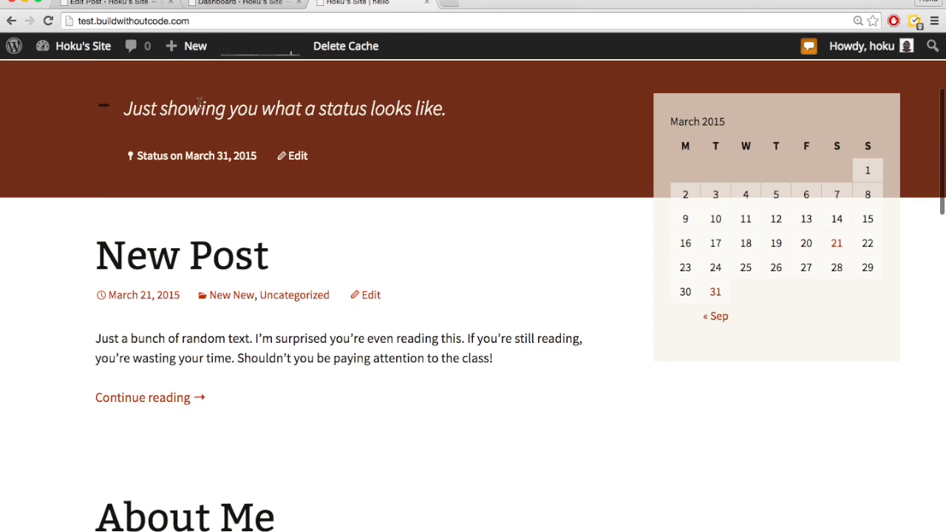
scroll(81, 316, down, 3)
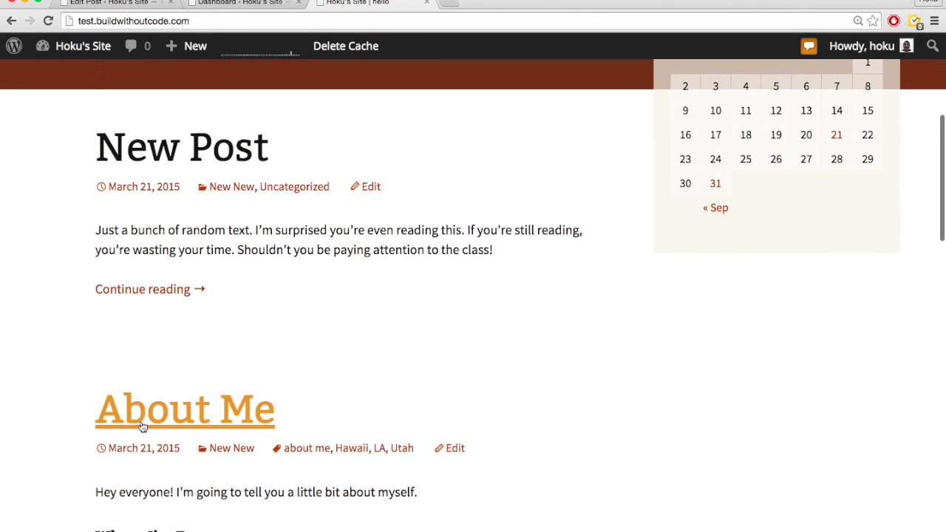
scroll(79, 383, down, 20)
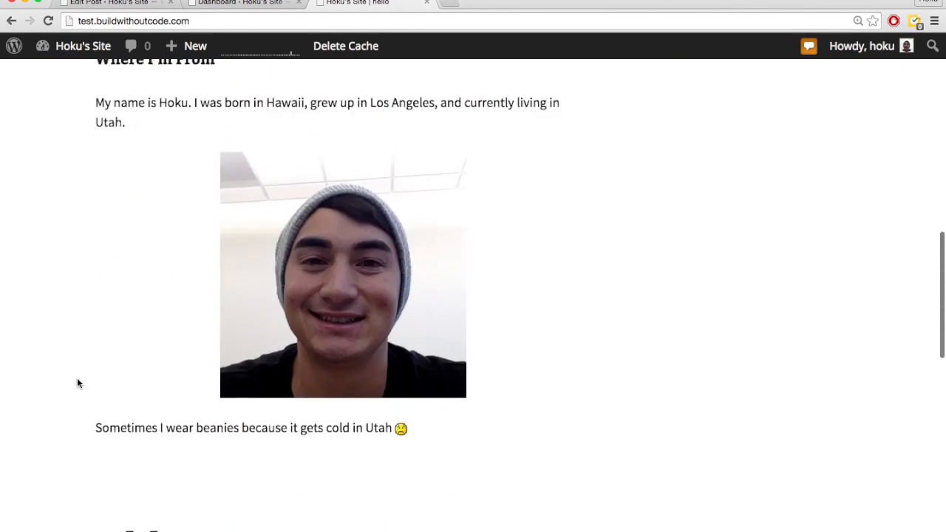
scroll(77, 383, down, 7)
scroll(77, 383, up, 20)
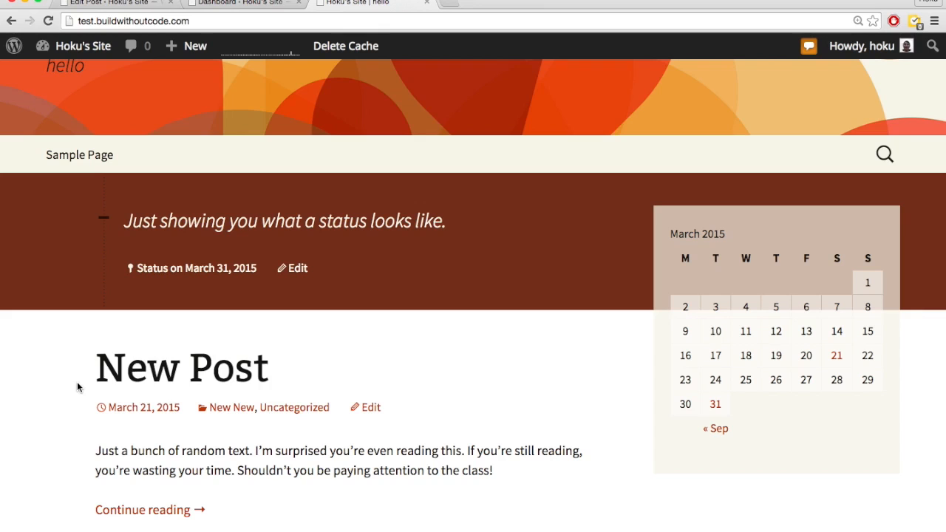
scroll(78, 384, up, 3)
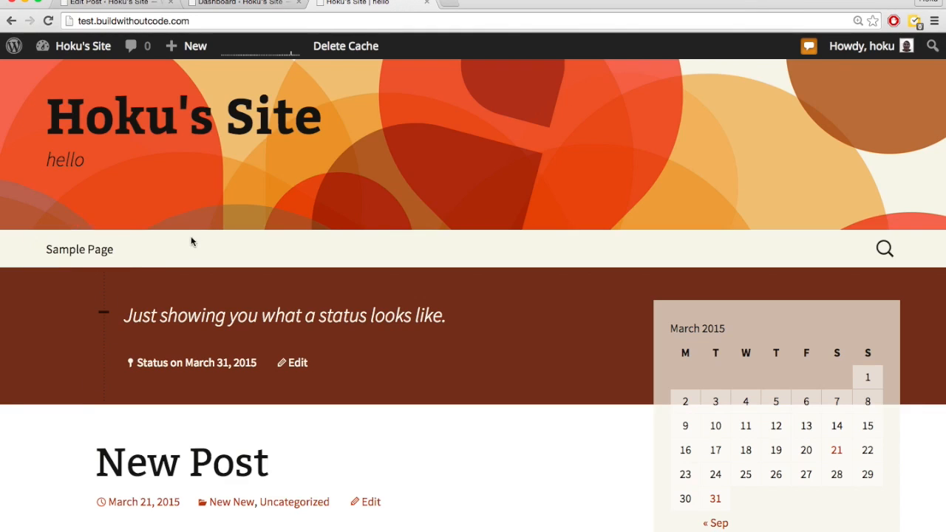
scroll(55, 429, down, 1)
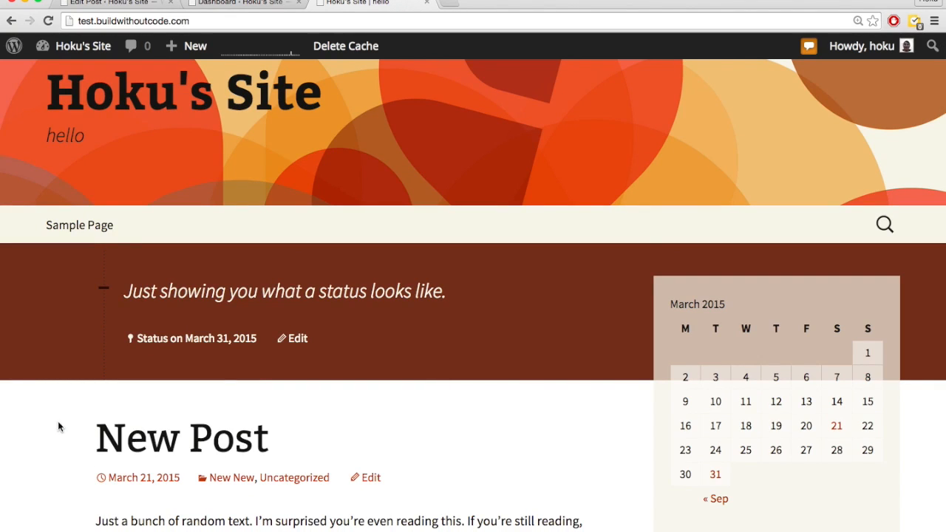
scroll(65, 414, up, 1)
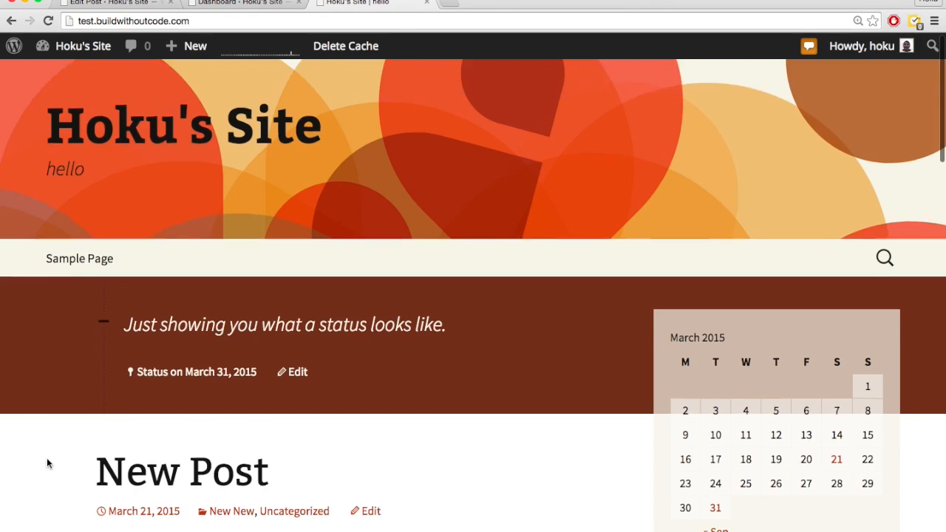
scroll(47, 460, down, 5)
scroll(46, 463, down, 10)
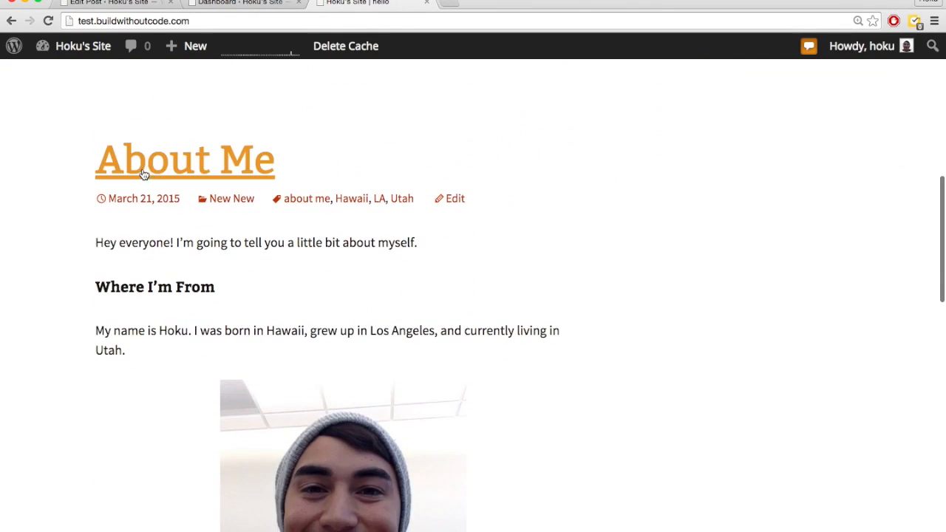
scroll(48, 218, down, 1)
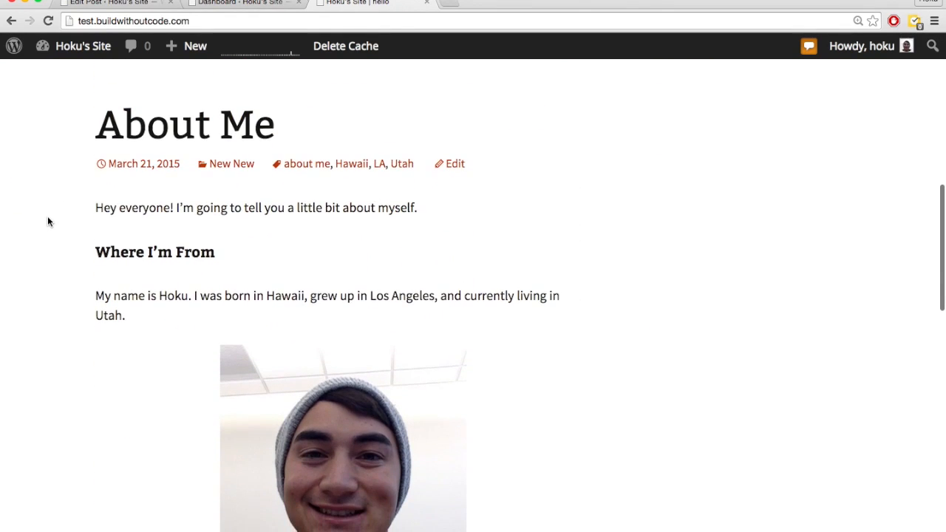
scroll(47, 222, up, 12)
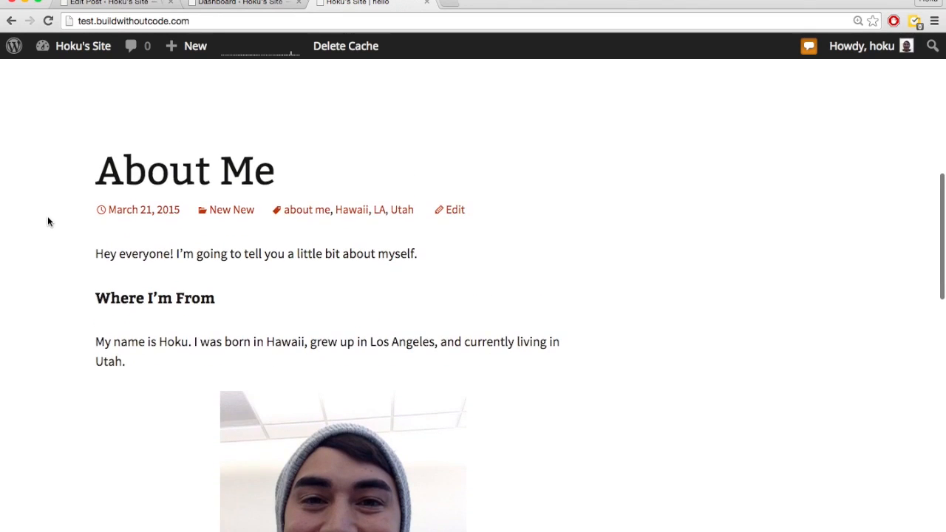
scroll(48, 221, up, 3)
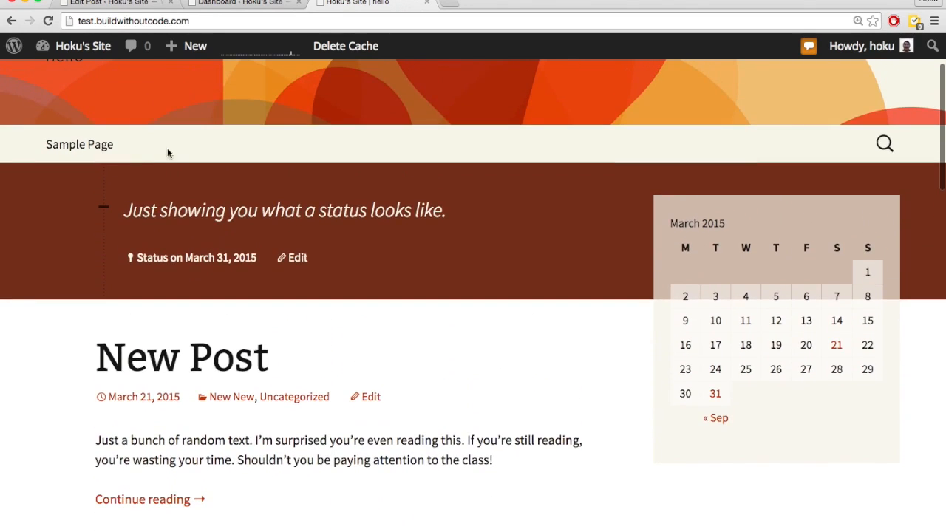
scroll(32, 370, down, 14)
scroll(32, 370, down, 1)
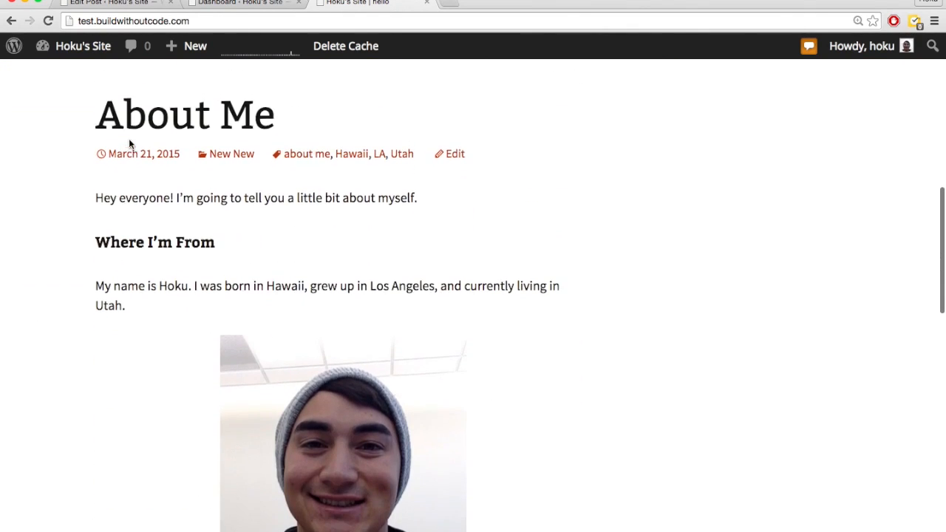
scroll(129, 138, up, 1)
scroll(18, 185, up, 12)
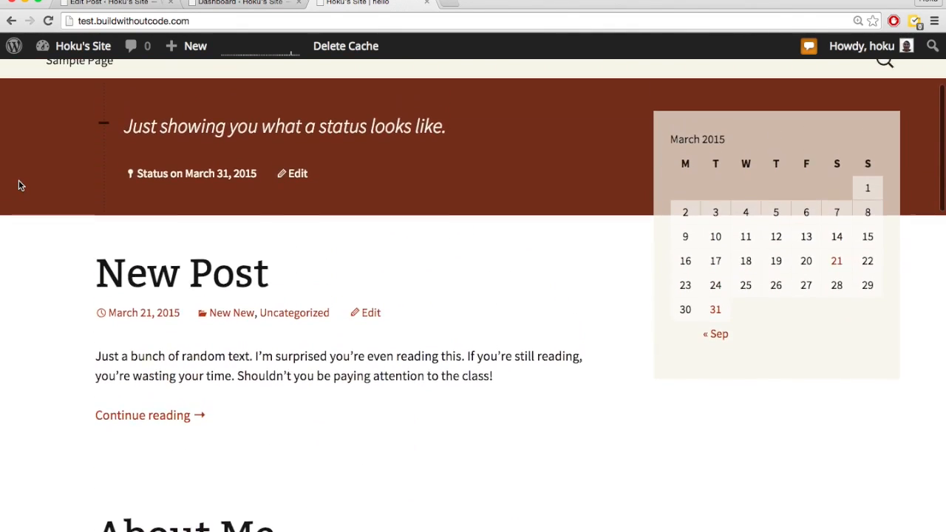
scroll(78, 348, down, 12)
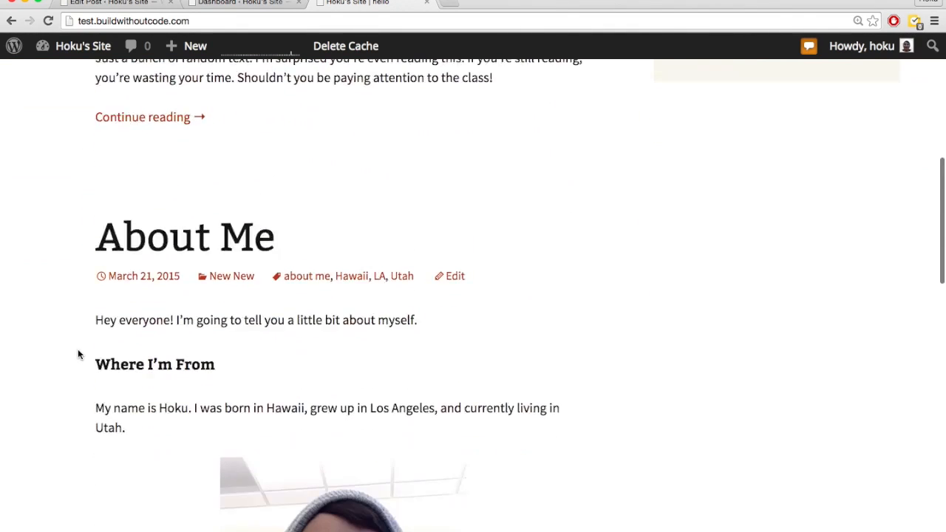
scroll(32, 341, up, 6)
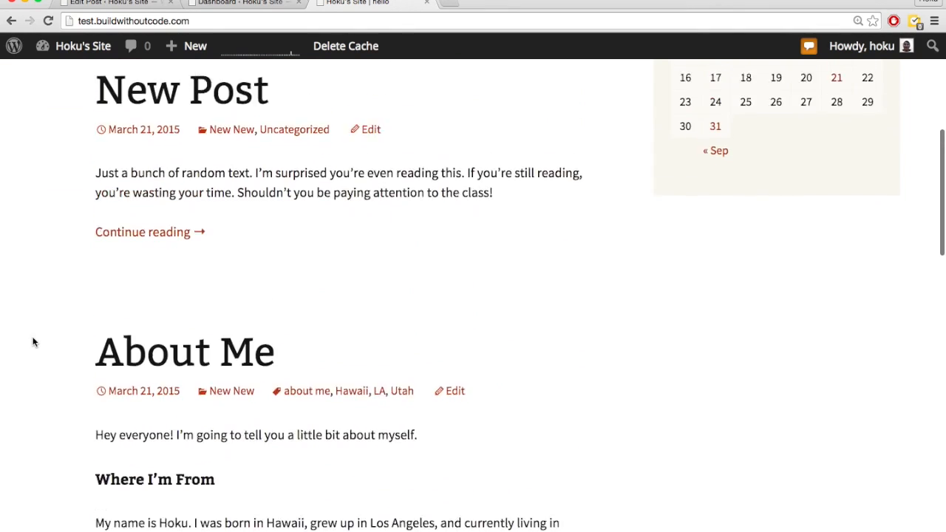
scroll(21, 342, down, 6)
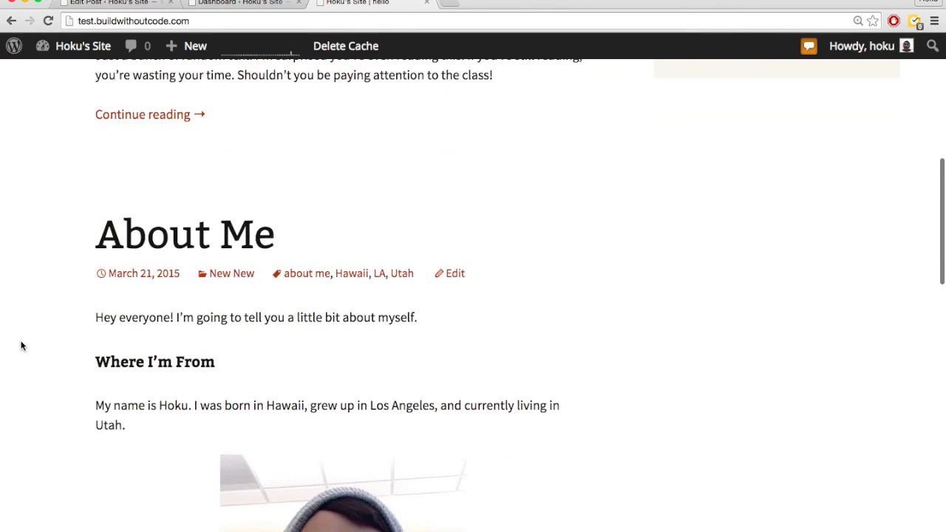
scroll(21, 345, down, 1)
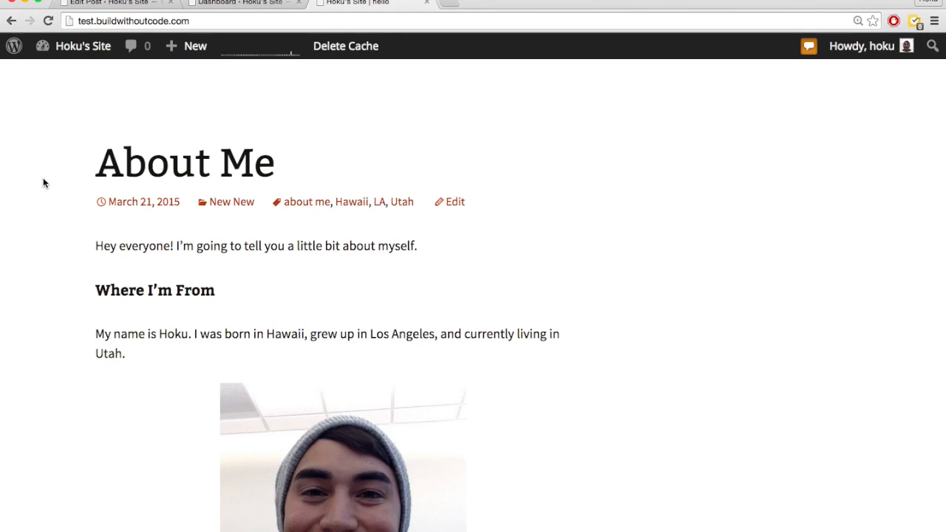
scroll(43, 181, down, 1)
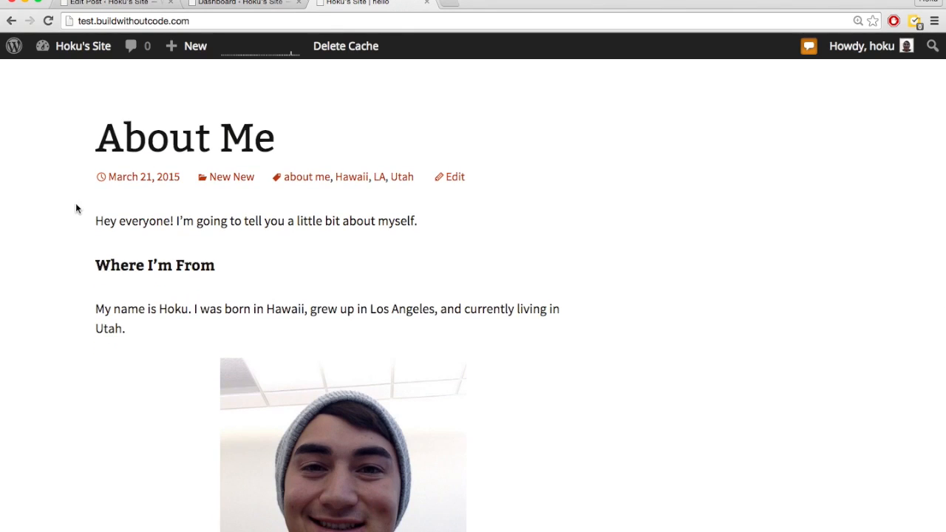
scroll(57, 200, up, 10)
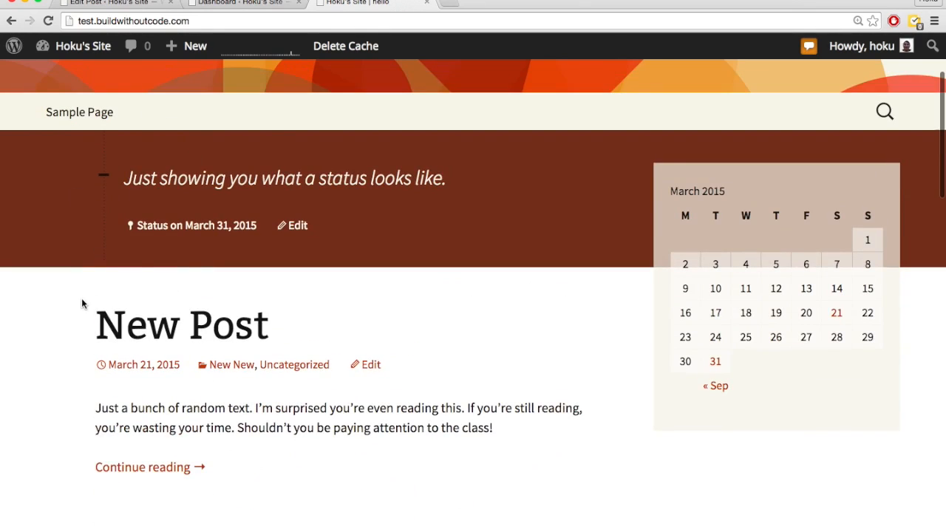
Switch to the site's admin dashboard and start a new page.
key(ctrl+shift+Tab)
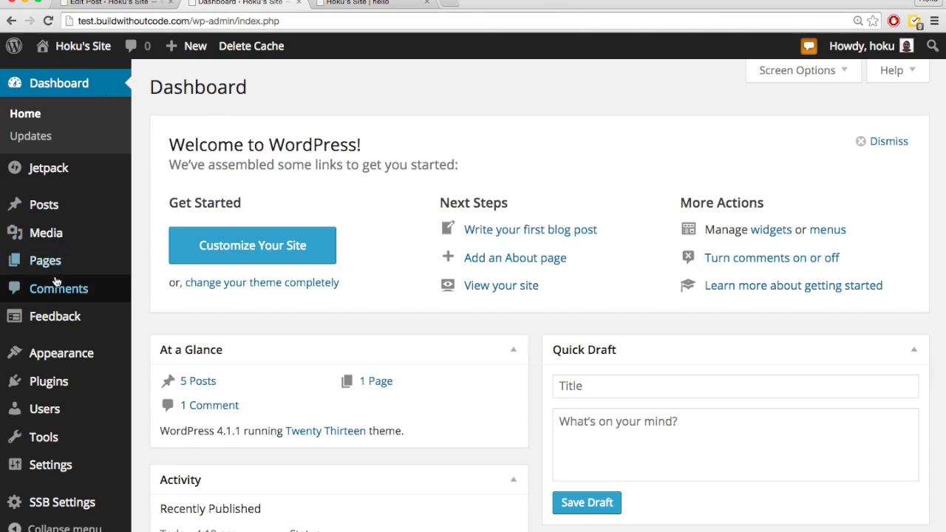
mouse_move(48, 382)
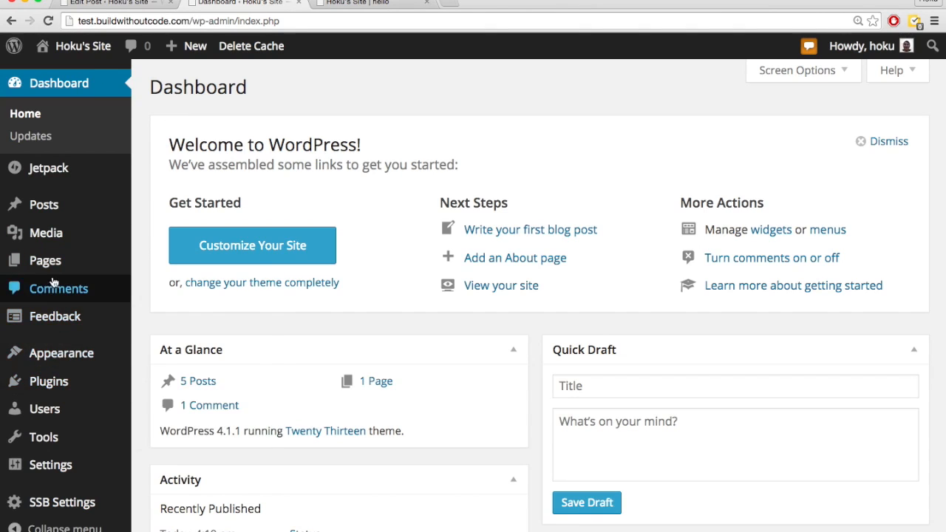
mouse_move(56, 263)
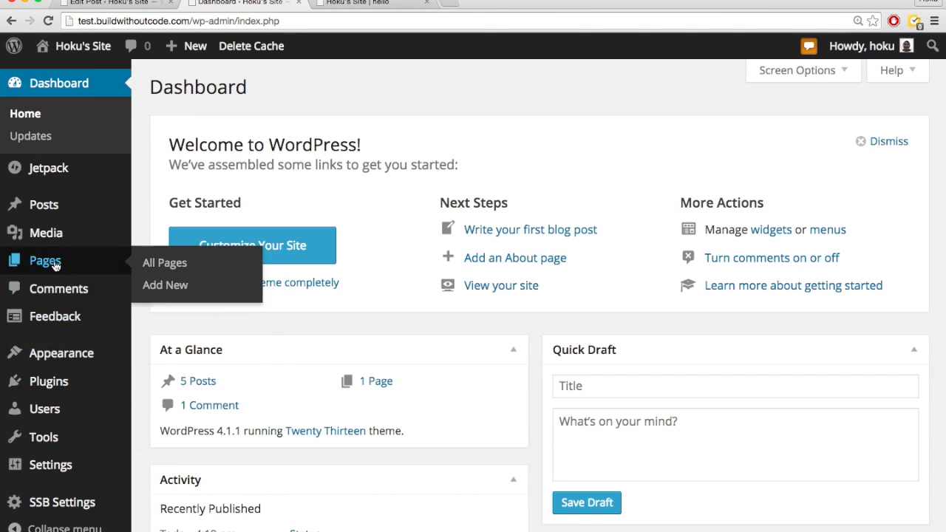
click(161, 289)
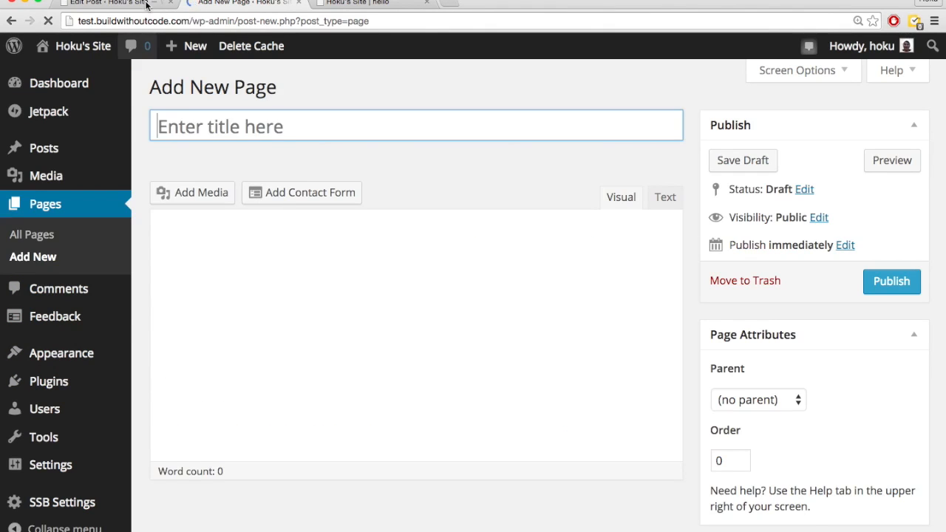
Copy the title "About Me" from the existing post into the new page's title.
click(144, 4)
scroll(199, 237, down, 2)
scroll(198, 236, up, 2)
triple_click(203, 131)
key(super+c)
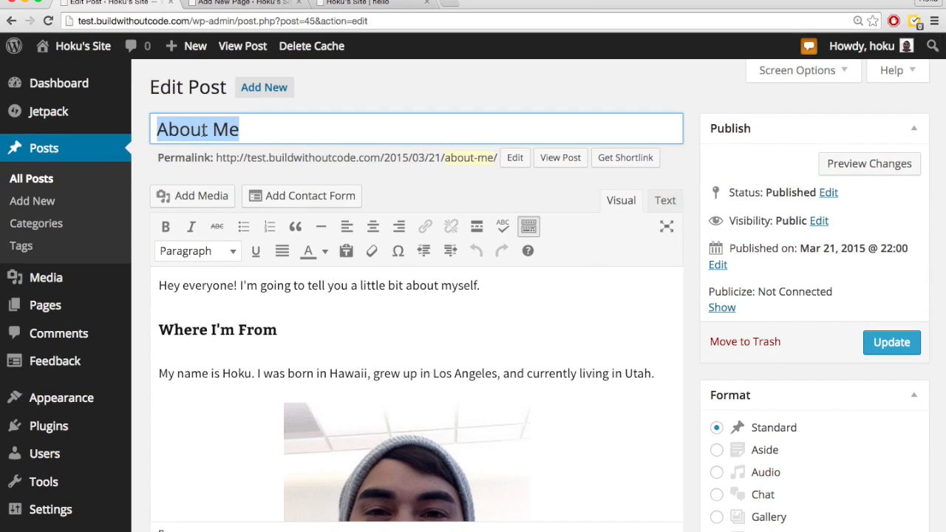
click(244, 4)
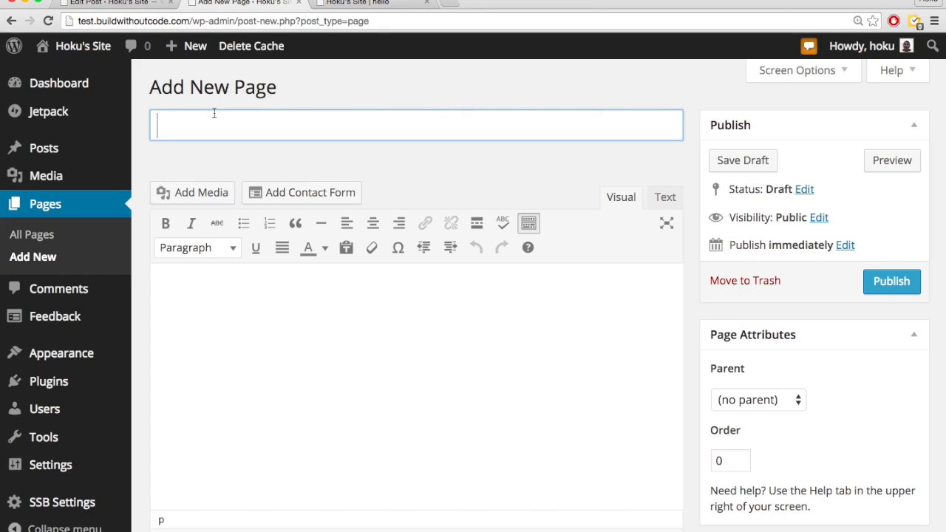
key(super+v)
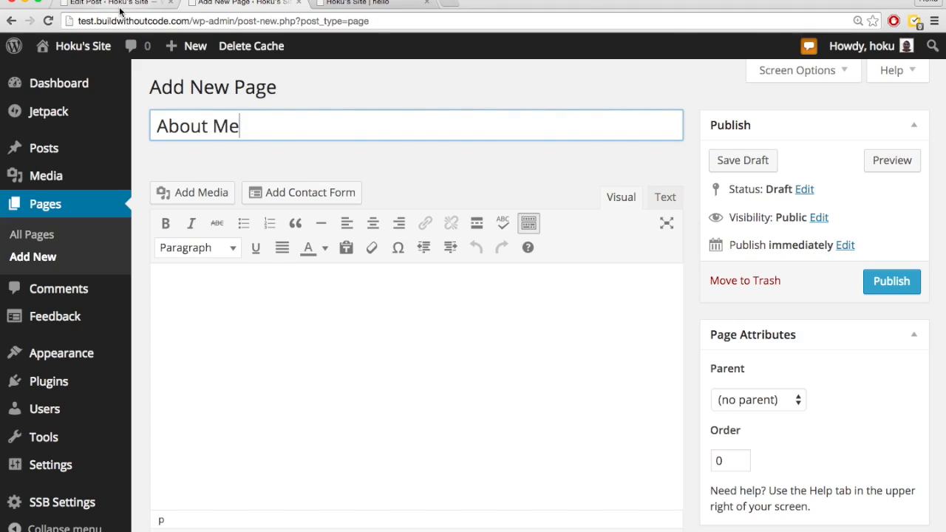
Copy the About Me post's greeting, "Where I'm From" heading and paragraph beneath it into the new page's body.
click(121, 10)
drag(659, 377, 155, 285)
key(ctrl+c)
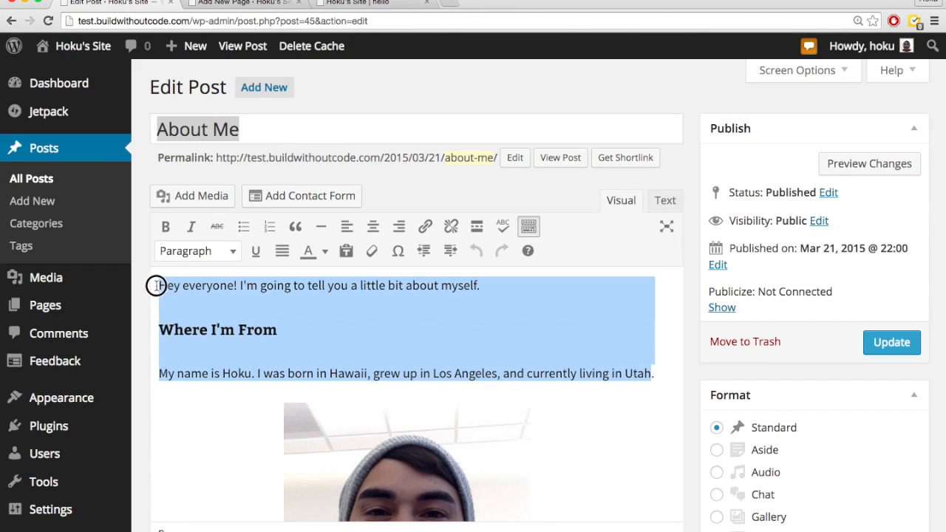
key(ctrl+Tab)
click(292, 314)
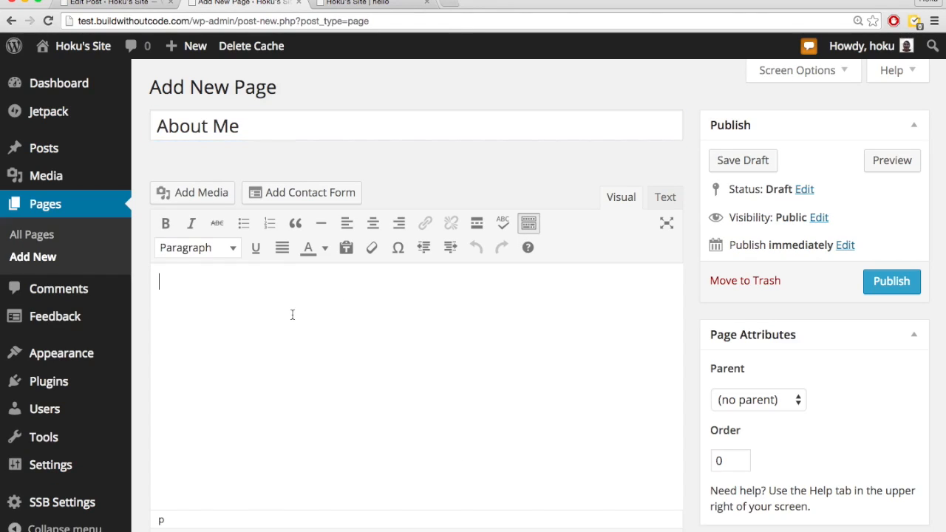
key(ctrl+v)
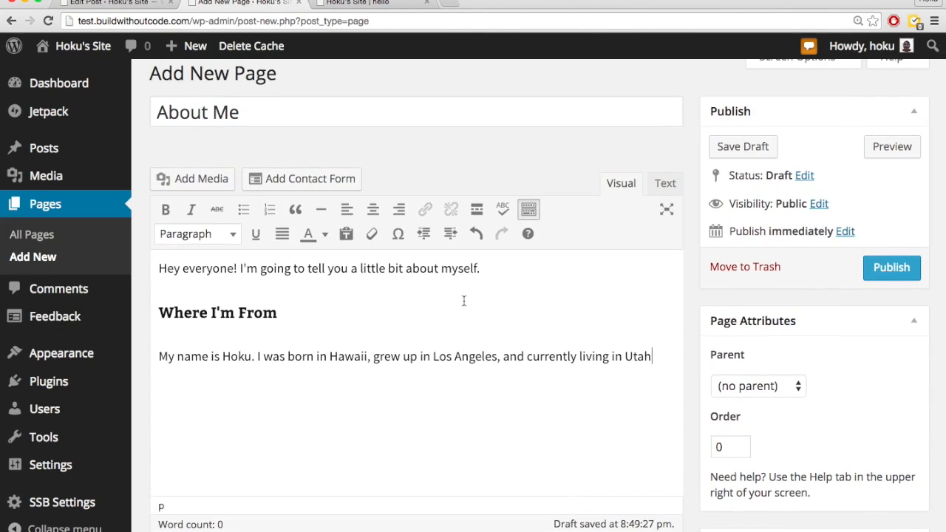
Insert the beanie portrait from the media library below the new page's last paragraph.
key(ctrl+shift+Tab)
scroll(443, 342, down, 2)
key(ctrl+Tab)
key(ctrl+shift+Tab)
key(ctrl+Tab)
click(202, 182)
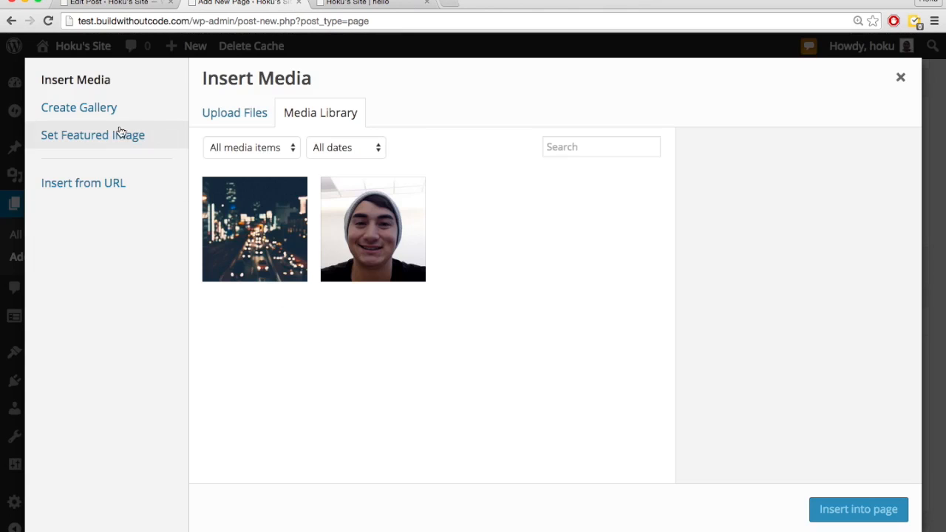
click(373, 229)
click(857, 509)
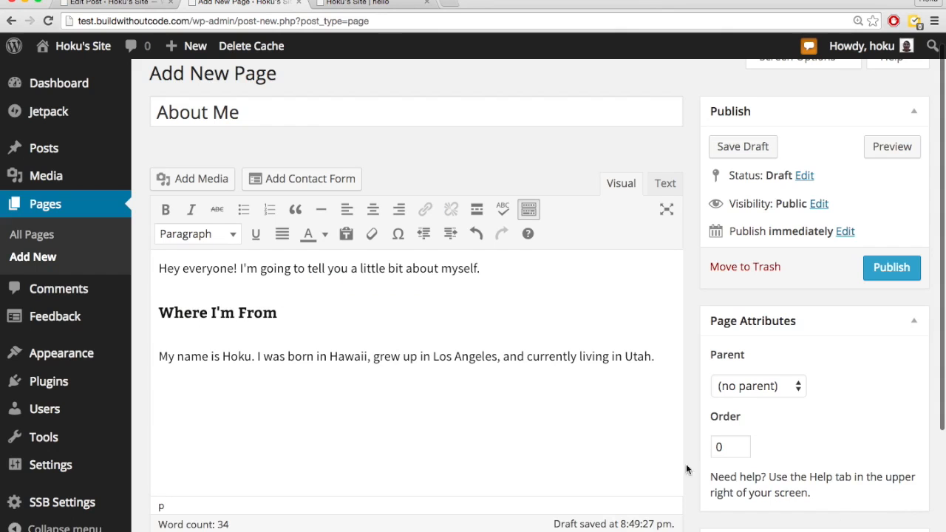
Center-align the portrait in the new page's body.
scroll(457, 399, down, 2)
click(346, 378)
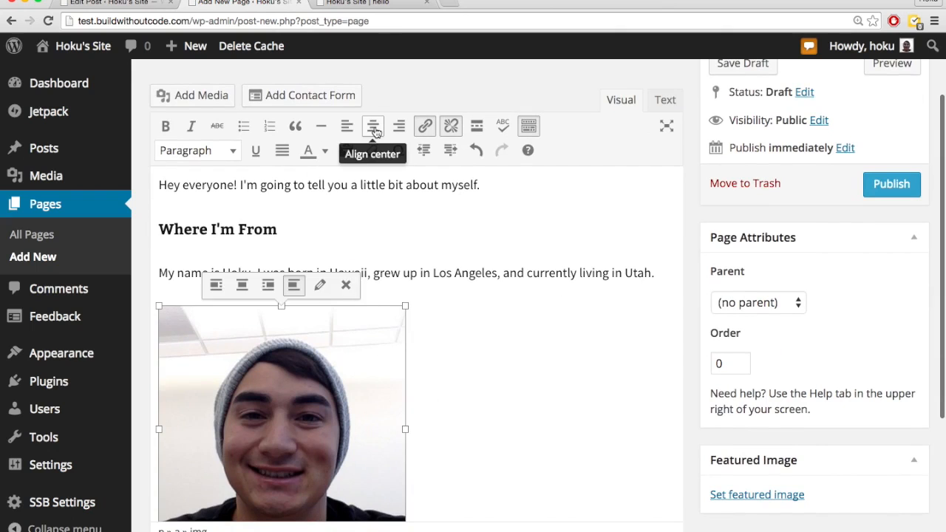
click(374, 130)
Copy the post's sentence "Sometimes I wear beanies because it gets cold in Utah :(" into a new paragraph below the page's portrait.
key(ctrl+shift+Tab)
scroll(352, 355, down, 6)
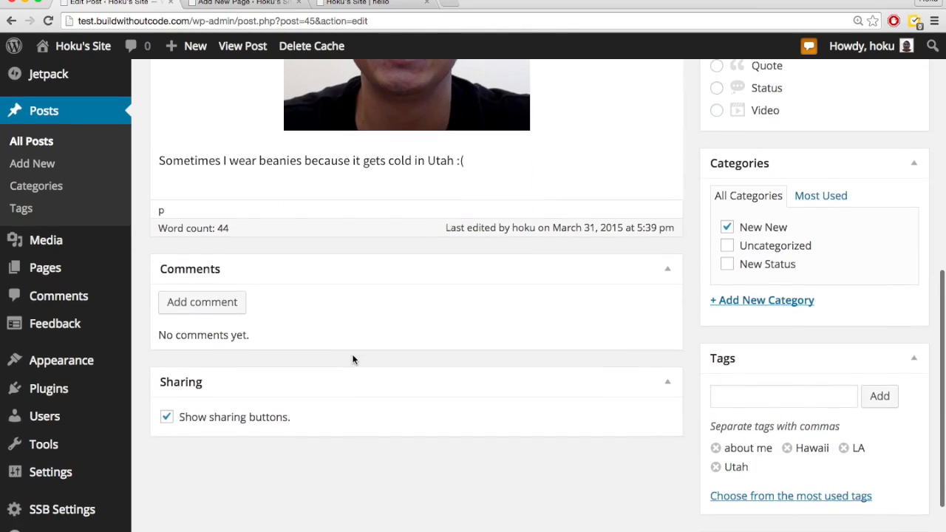
scroll(352, 359, up, 1)
drag(472, 192, 150, 193)
key(ctrl+c)
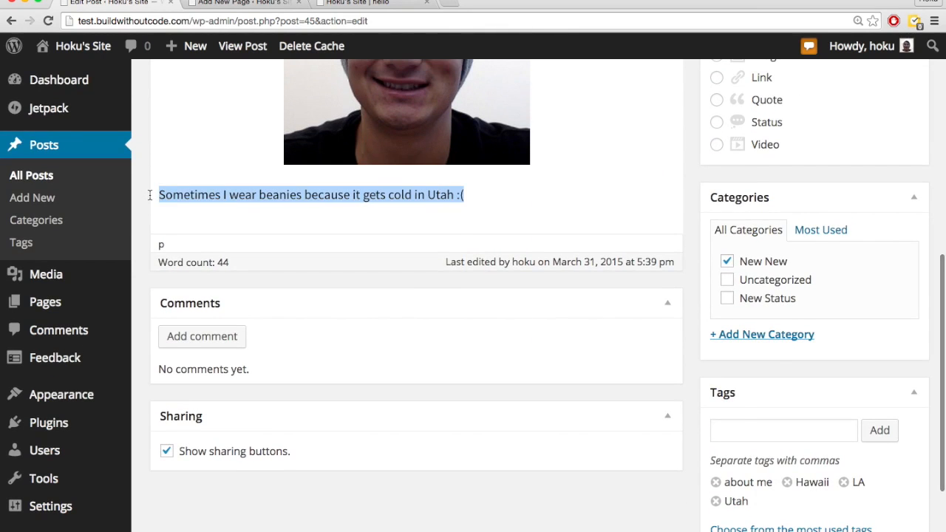
key(ctrl+Tab)
scroll(465, 305, down, 3)
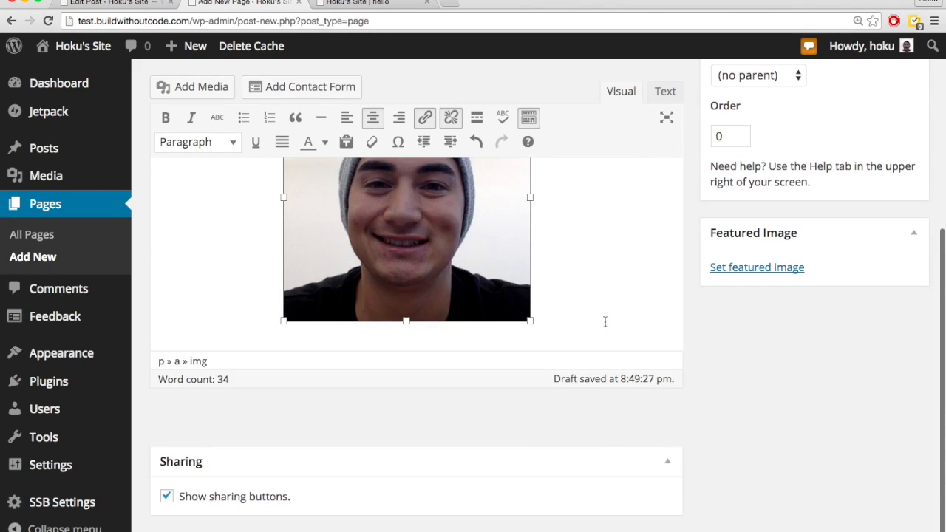
click(605, 321)
key(Return)
key(ctrl+v)
Compare the post editor's format, category and tag options with the new page's Page Attributes and Featured Image settings.
scroll(783, 323, up, 5)
scroll(787, 323, down, 1)
scroll(787, 323, up, 1)
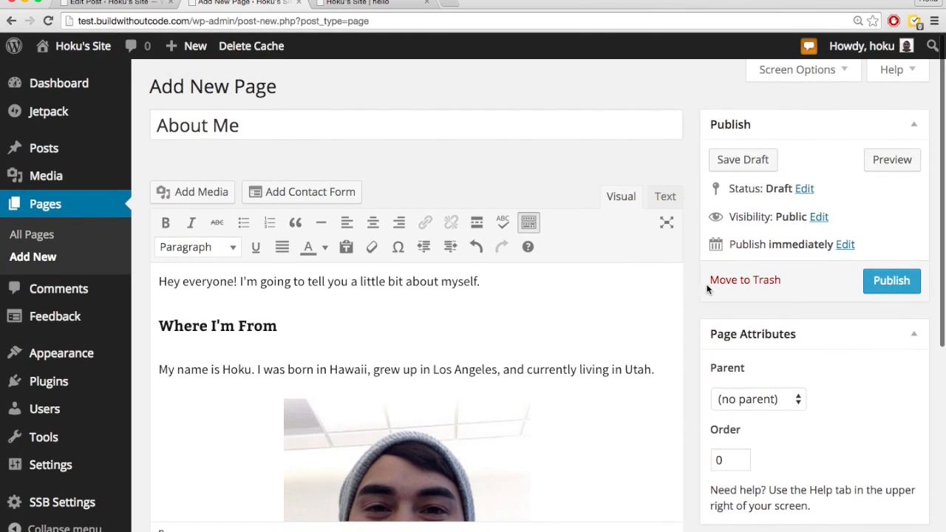
key(ctrl+shift+Tab)
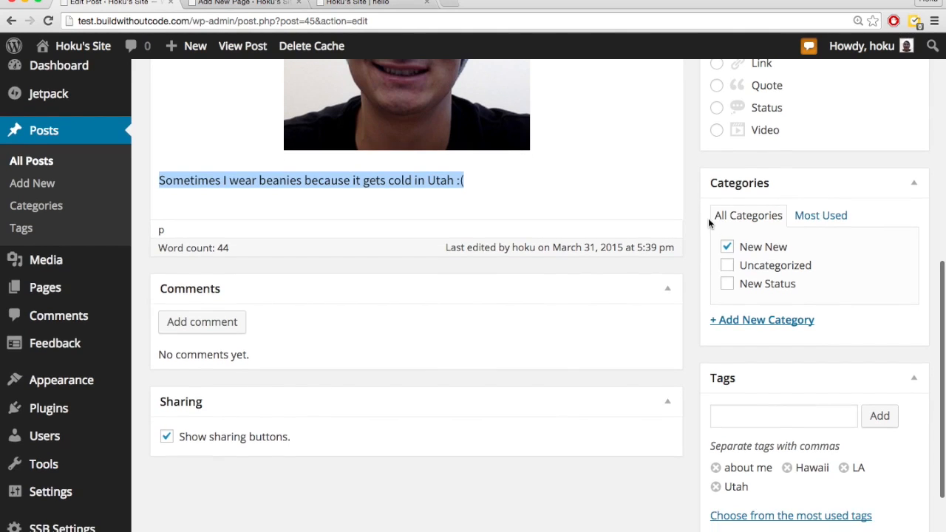
scroll(707, 219, up, 2)
scroll(782, 279, down, 1)
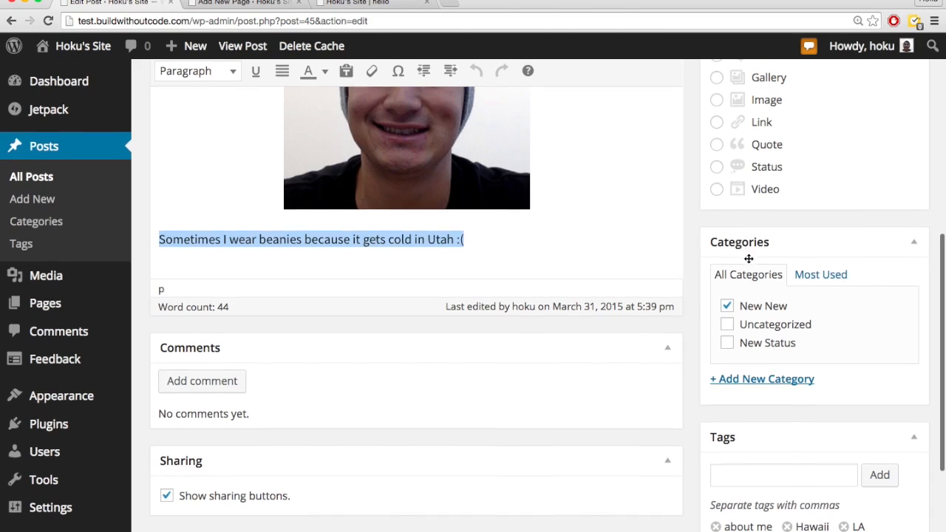
scroll(778, 261, up, 5)
scroll(719, 249, down, 6)
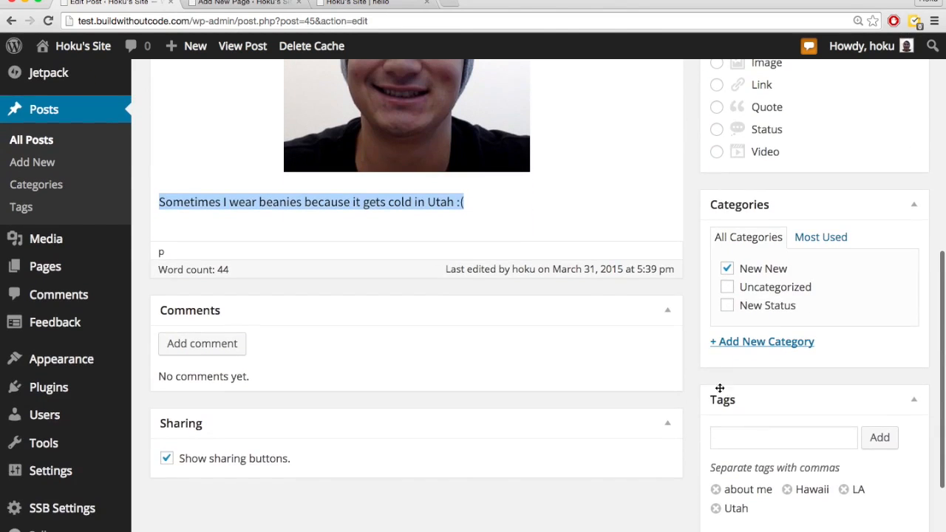
scroll(703, 381, down, 3)
key(ctrl+Tab)
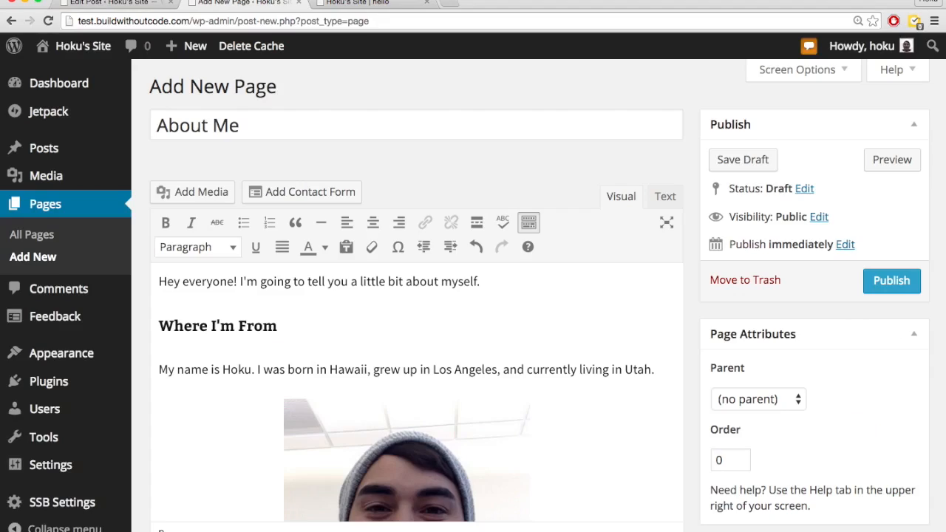
scroll(680, 356, down, 8)
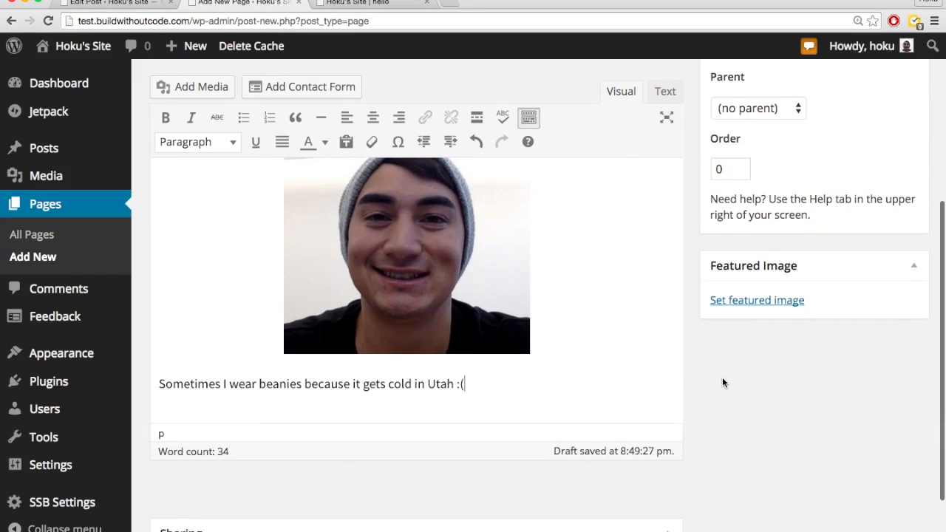
scroll(722, 383, up, 6)
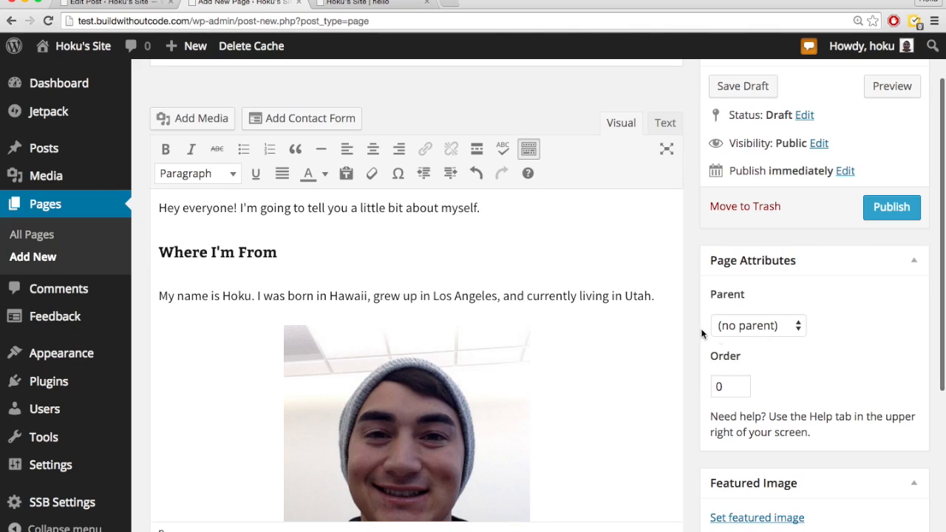
scroll(701, 334, up, 1)
scroll(700, 334, down, 5)
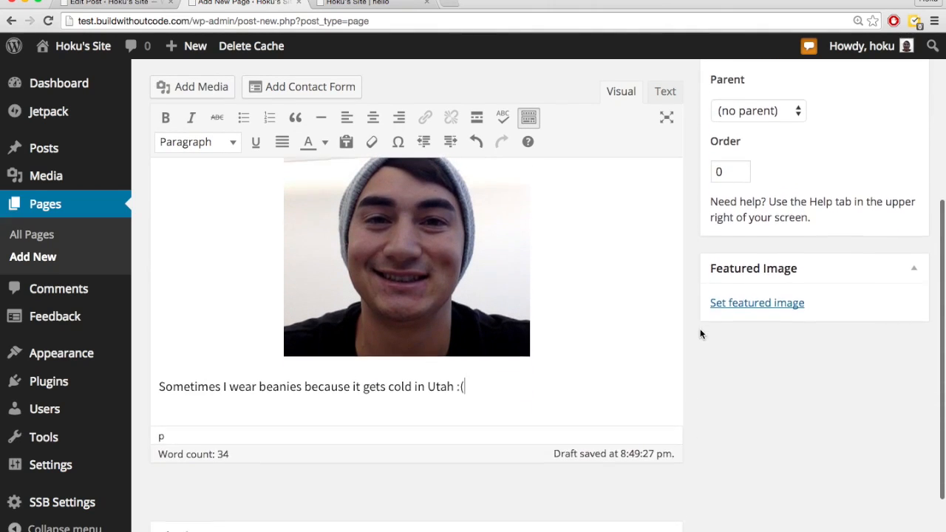
key(ctrl+shift+Tab)
scroll(725, 289, up, 8)
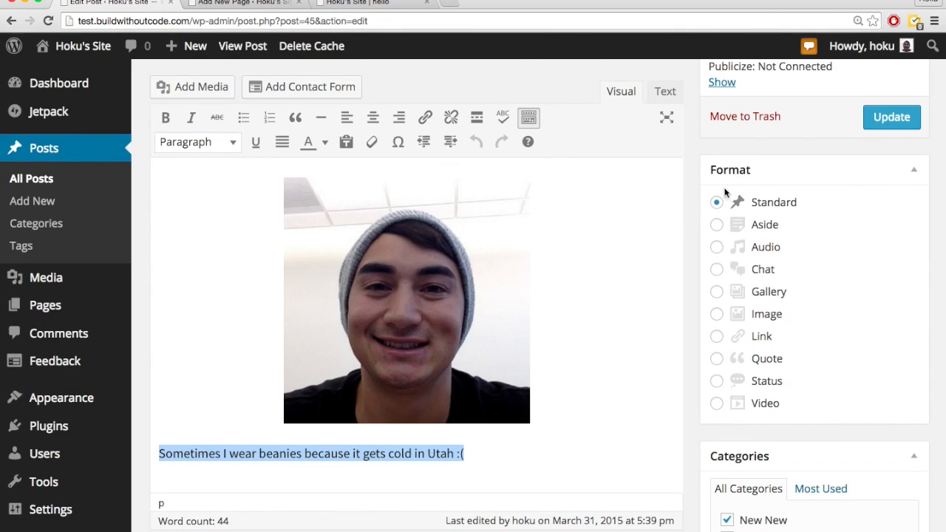
key(ctrl+Tab)
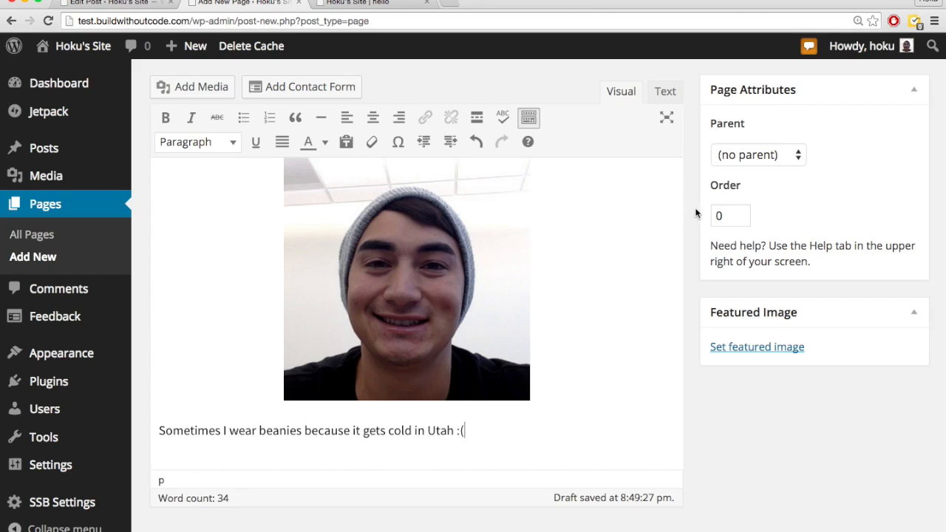
scroll(689, 208, up, 2)
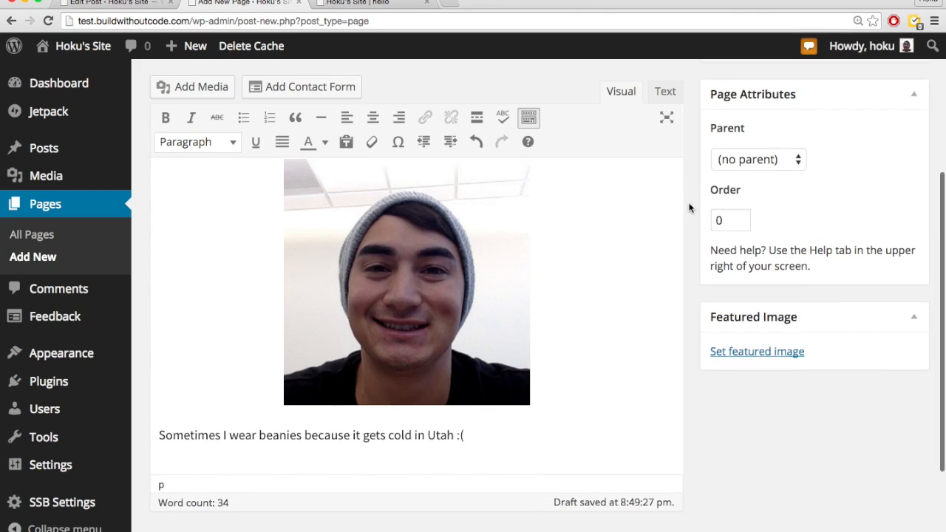
scroll(689, 205, up, 1)
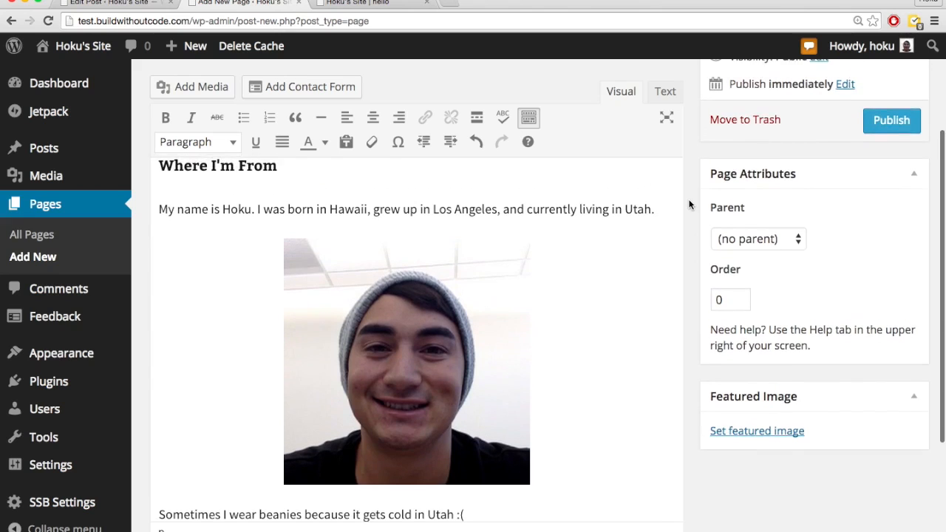
key(ctrl+shift+Tab)
key(ctrl+Tab)
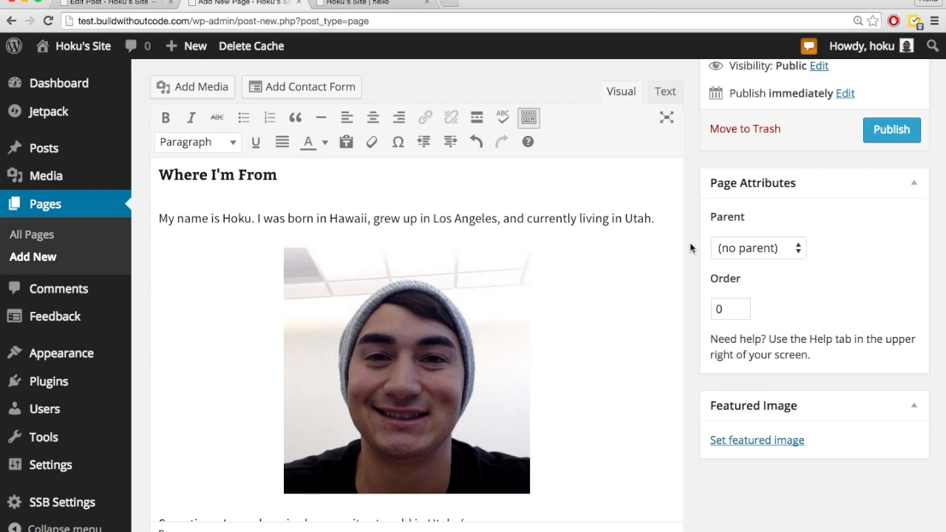
scroll(690, 247, up, 1)
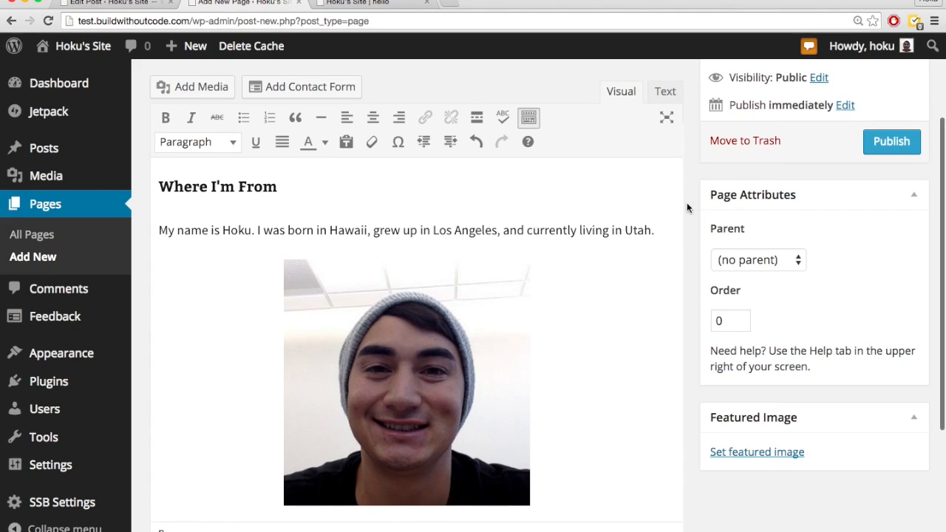
scroll(694, 208, up, 6)
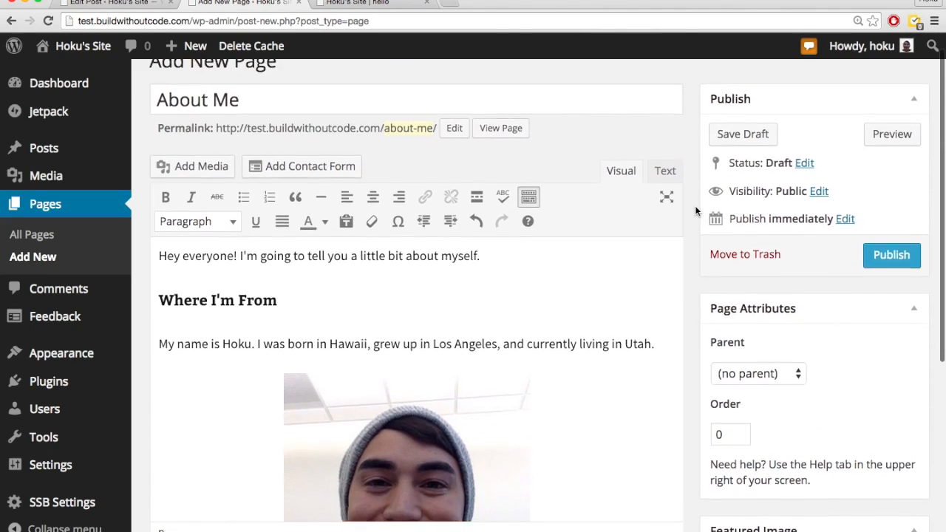
Publish the About Me page and reload the site's front page to check its navigation menu.
click(876, 281)
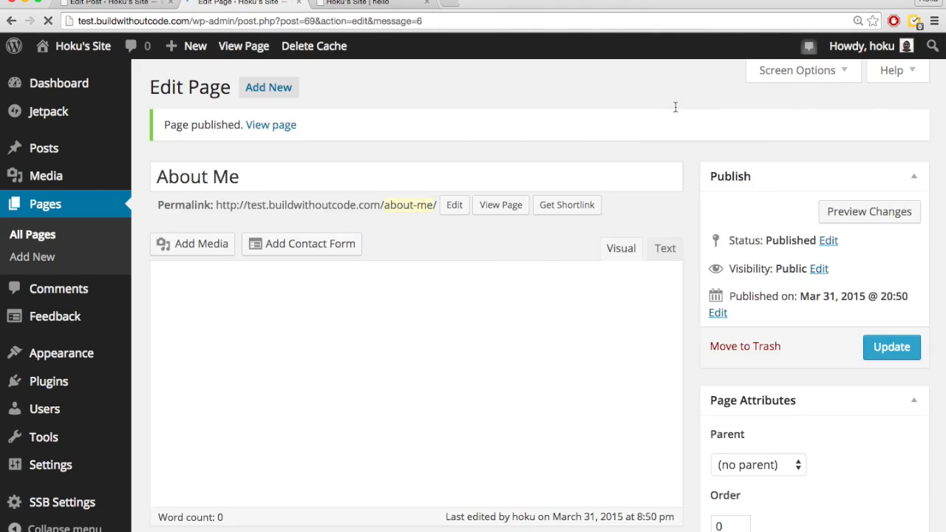
click(358, 3)
scroll(486, 181, up, 3)
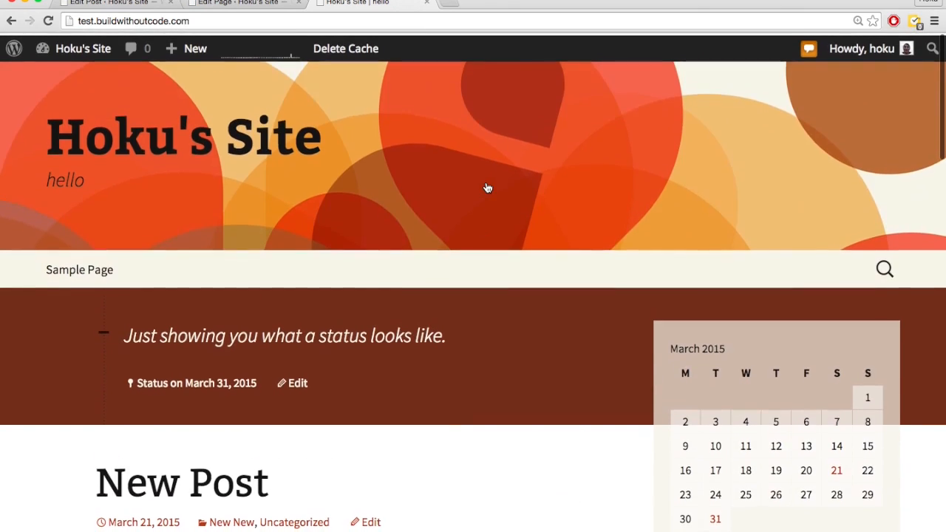
key(super+r)
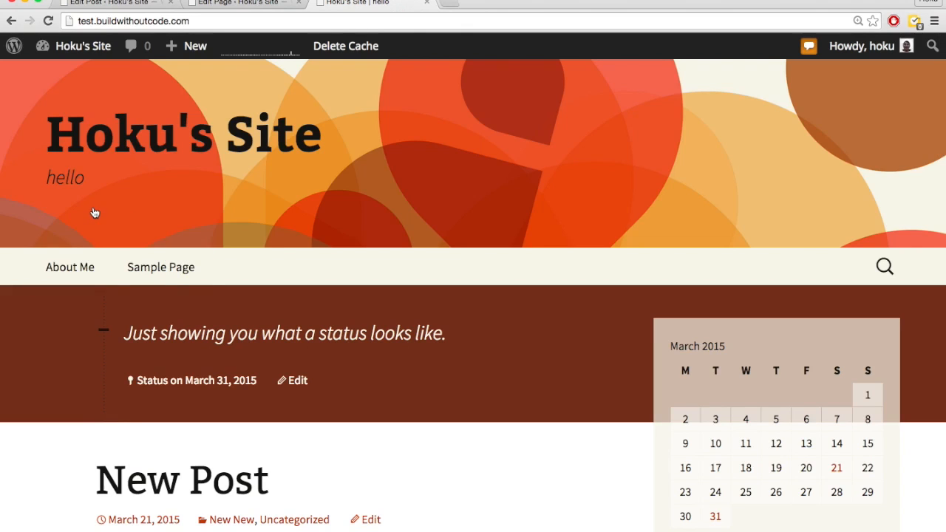
Examine how the front page presents pages in the navigation menu and posts in the blog listing.
scroll(88, 222, down, 5)
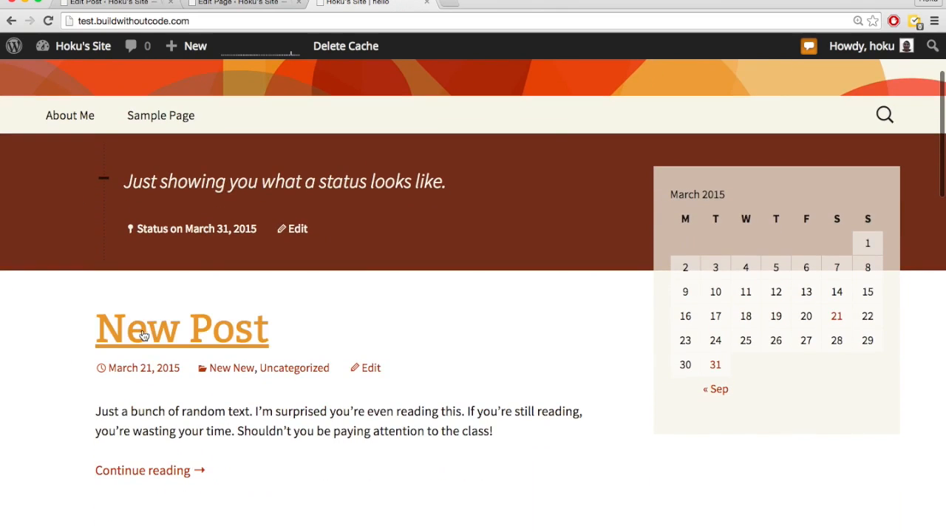
scroll(107, 317, up, 1)
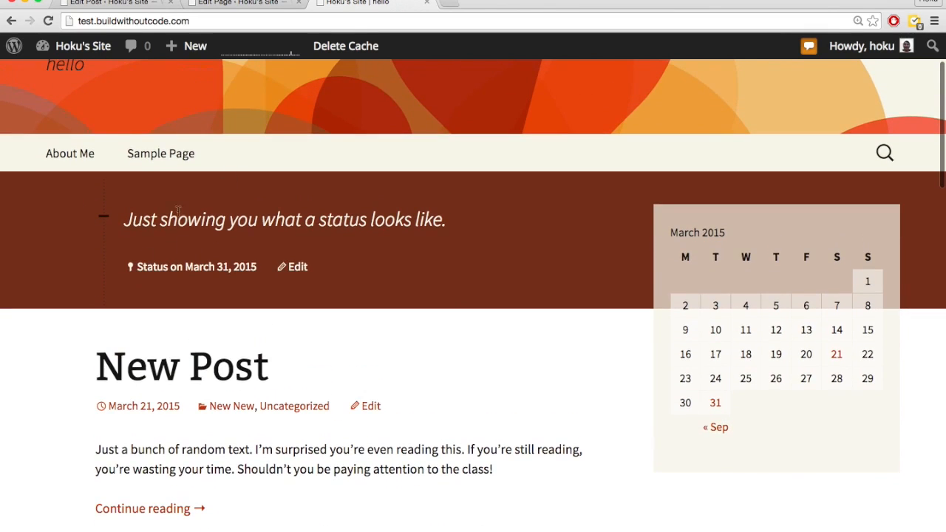
scroll(110, 344, down, 2)
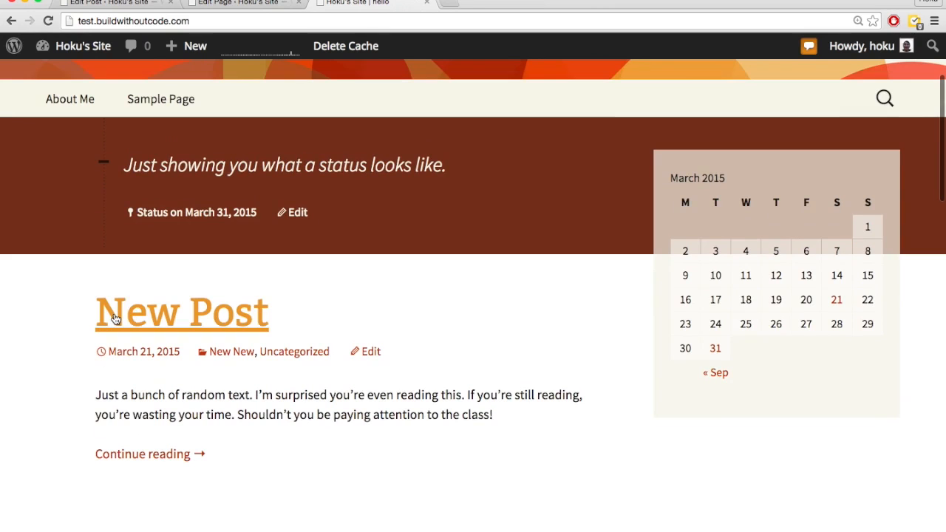
scroll(76, 391, down, 3)
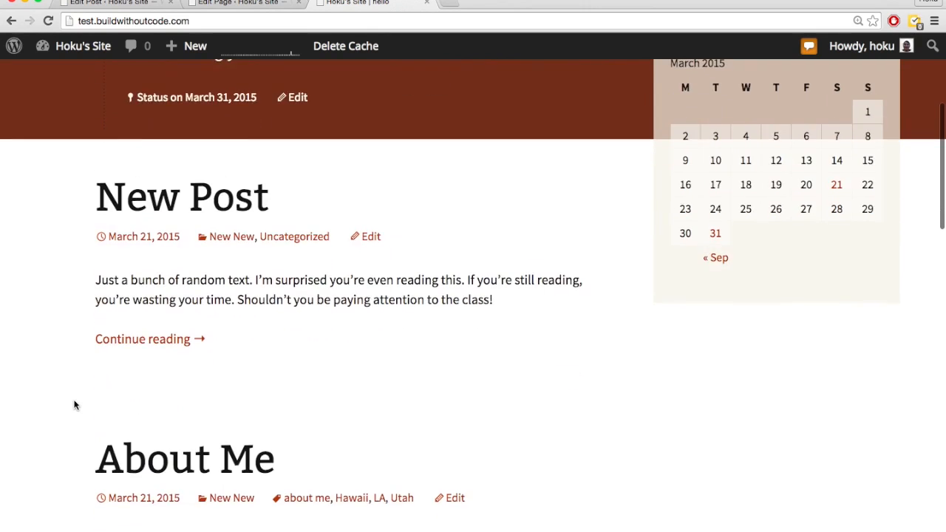
scroll(74, 403, up, 5)
scroll(74, 404, up, 1)
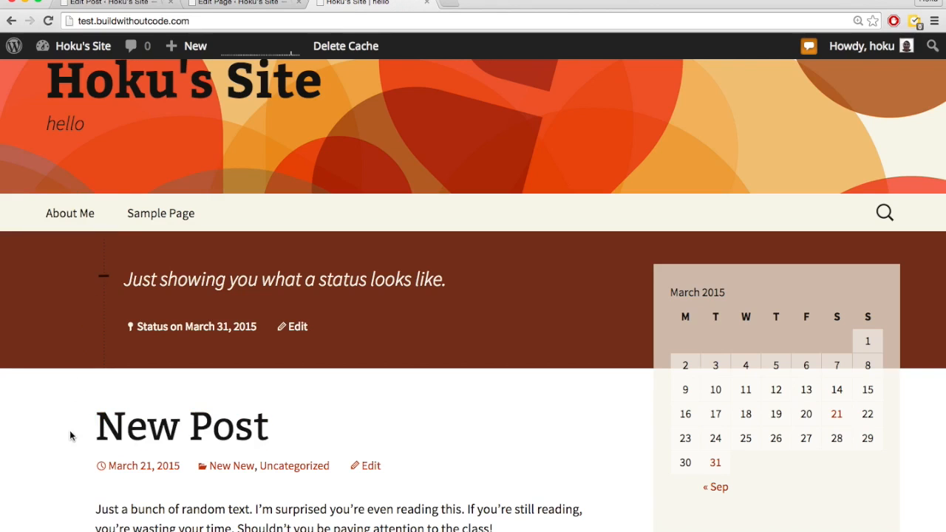
scroll(71, 434, up, 1)
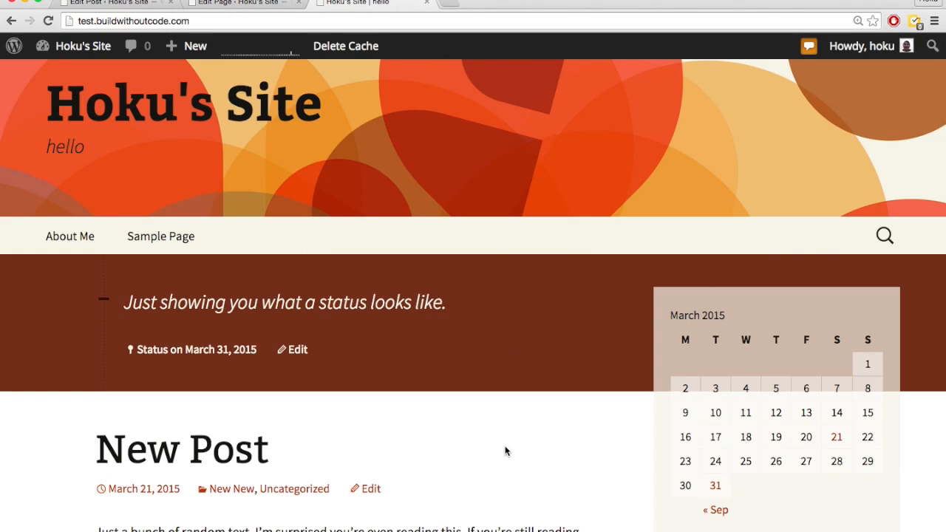
scroll(505, 449, up, 1)
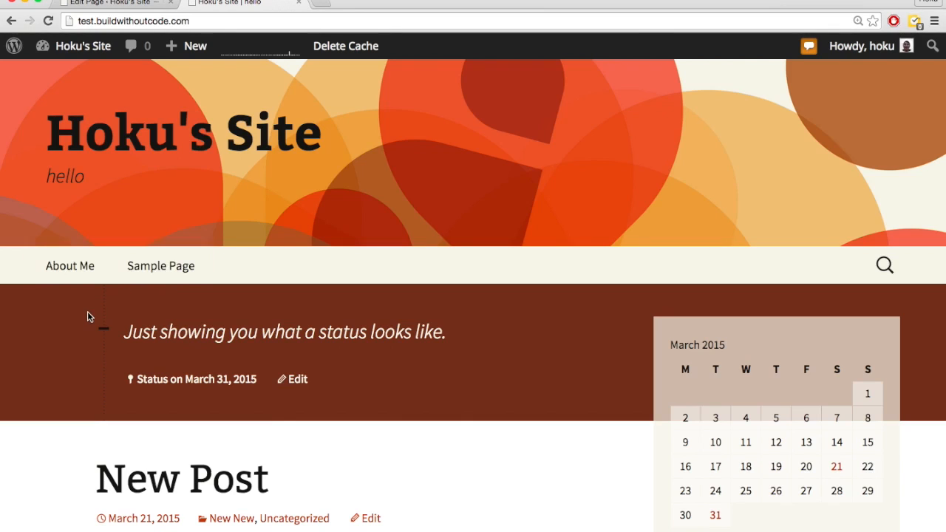
Set the About Me page's order to 1, update it, and reload the front page to check the menu order.
key(ctrl+shift+Tab)
scroll(678, 357, down, 5)
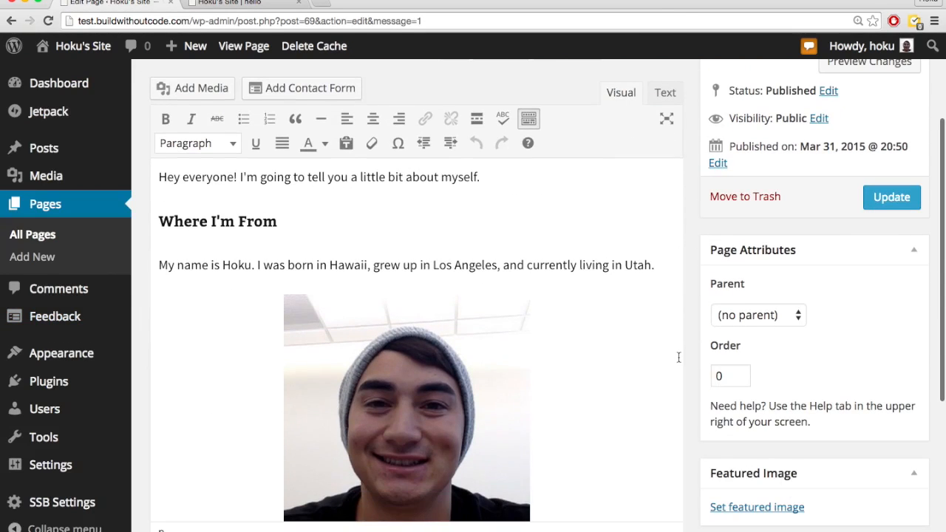
scroll(678, 356, up, 1)
scroll(678, 357, down, 1)
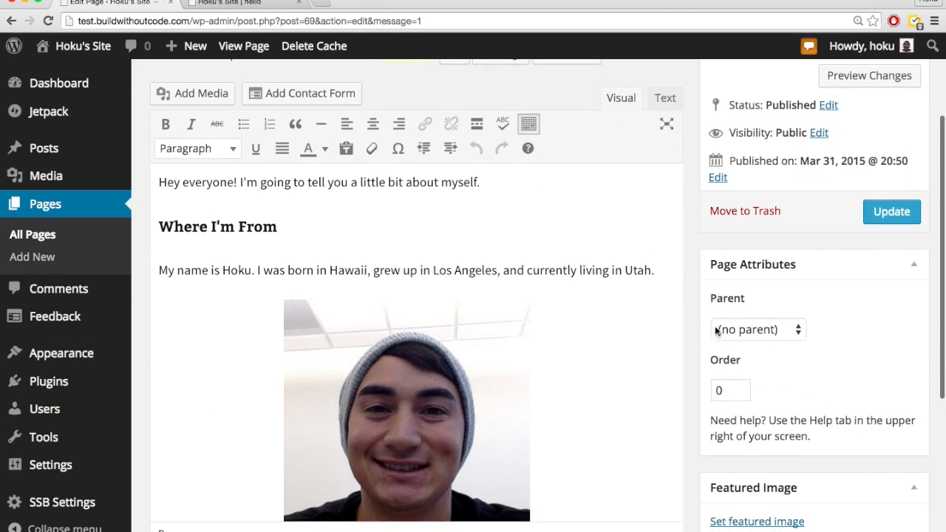
scroll(745, 298, down, 1)
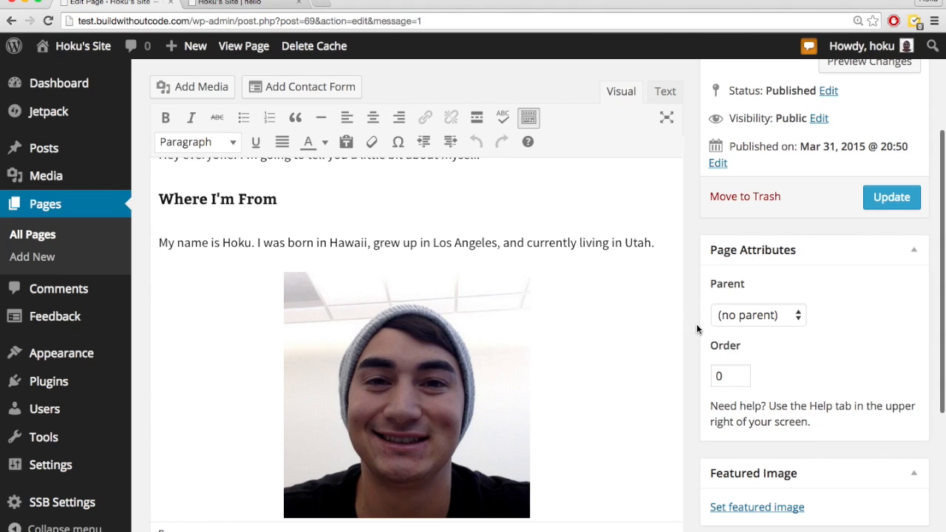
click(723, 376)
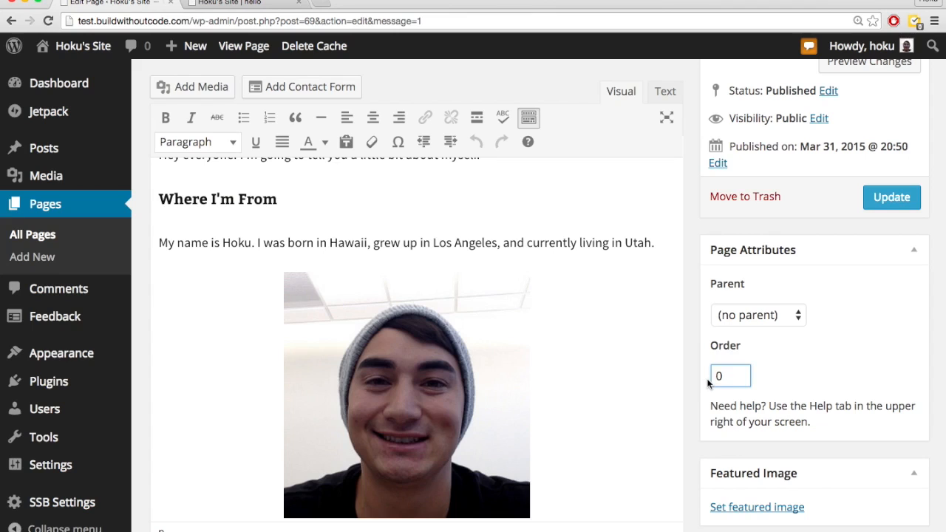
key(BackSpace)
click(890, 197)
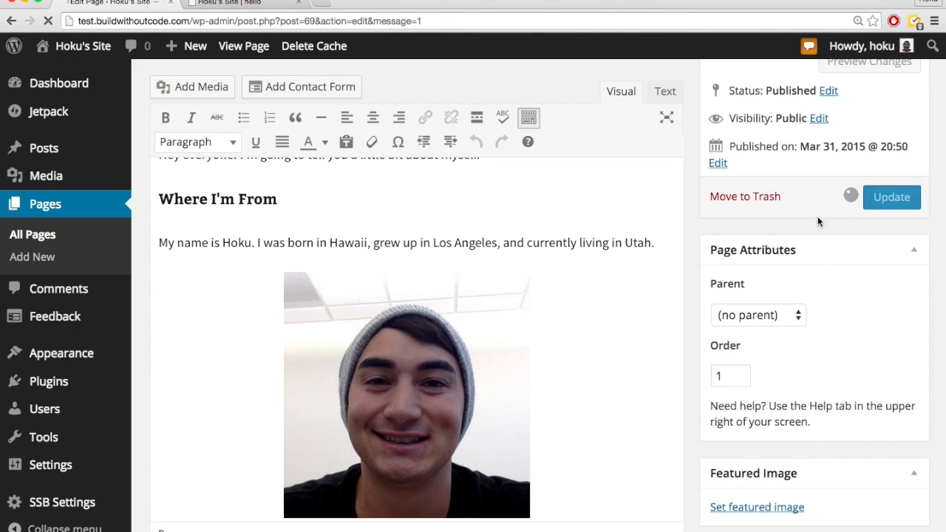
key(ctrl+Tab)
key(super+r)
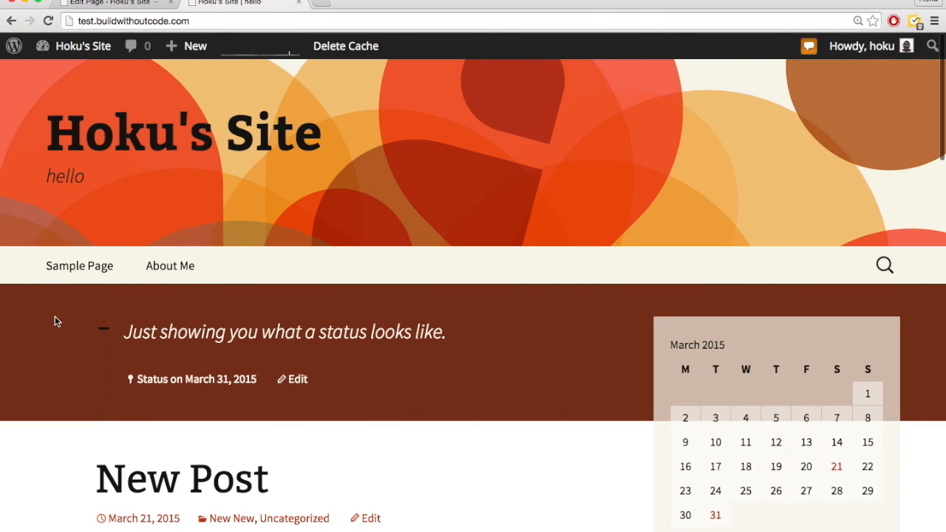
Create a new page titled "test 1" and publish it.
key(super+alt+Left)
scroll(685, 385, down, 5)
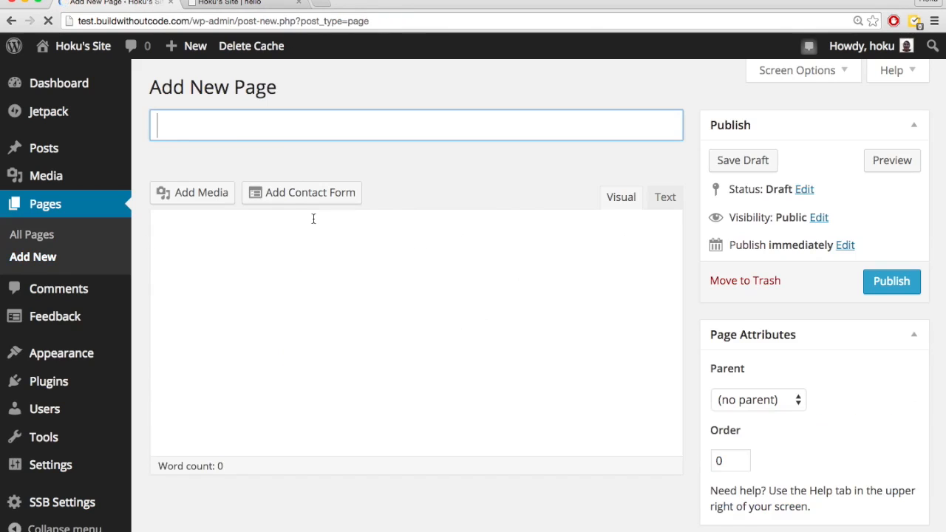
click(264, 124)
text(test 1)
click(892, 281)
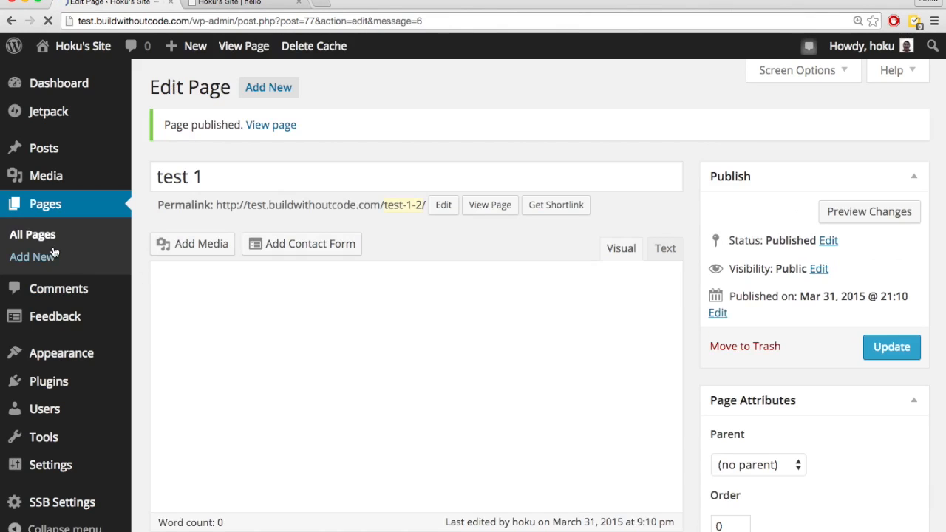
Publish another new page titled "test 2" and check the front page's navigation menu.
click(37, 258)
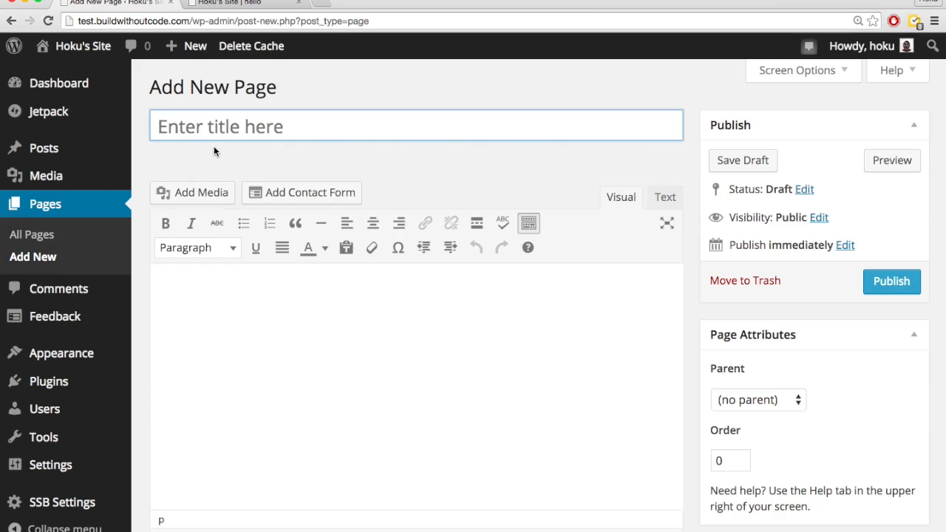
text(test 2)
click(891, 279)
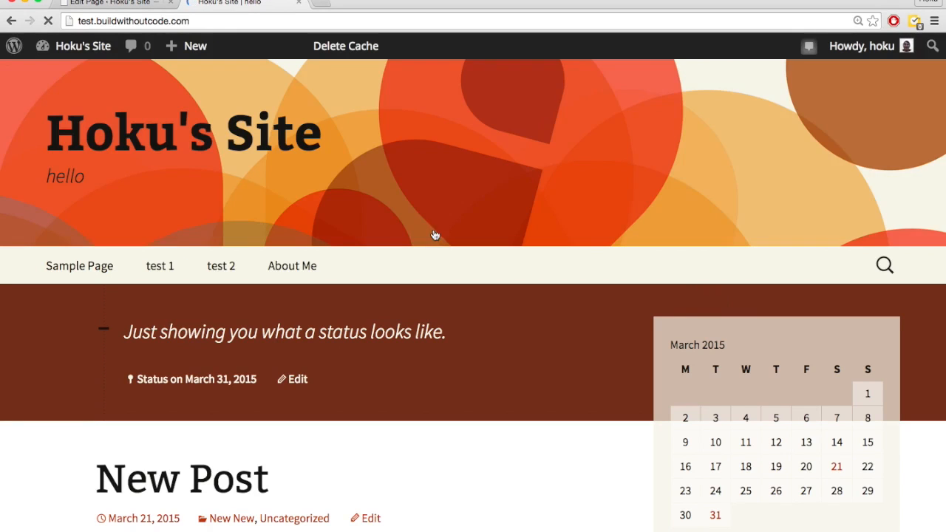
Set the test 2 page's parent to Sample Page and update the page.
key(ctrl+Tab)
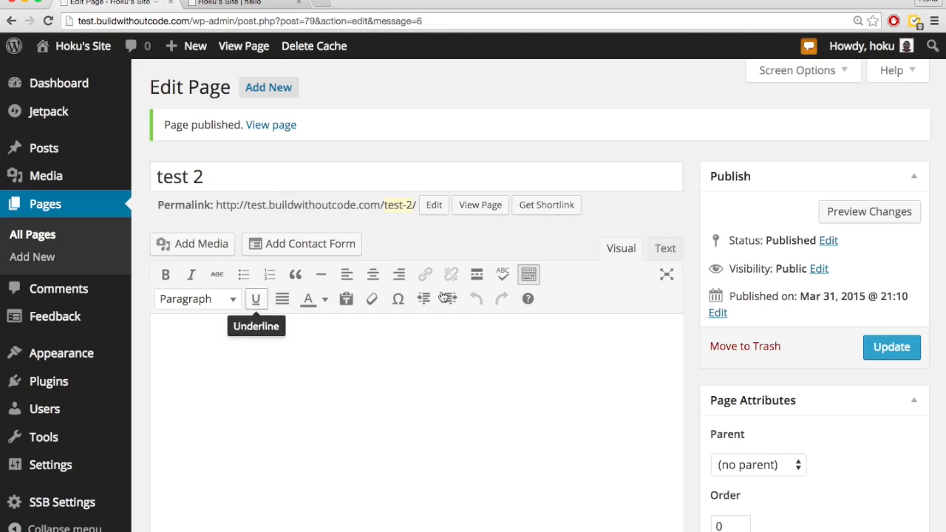
scroll(759, 399, down, 1)
scroll(758, 395, down, 1)
click(772, 383)
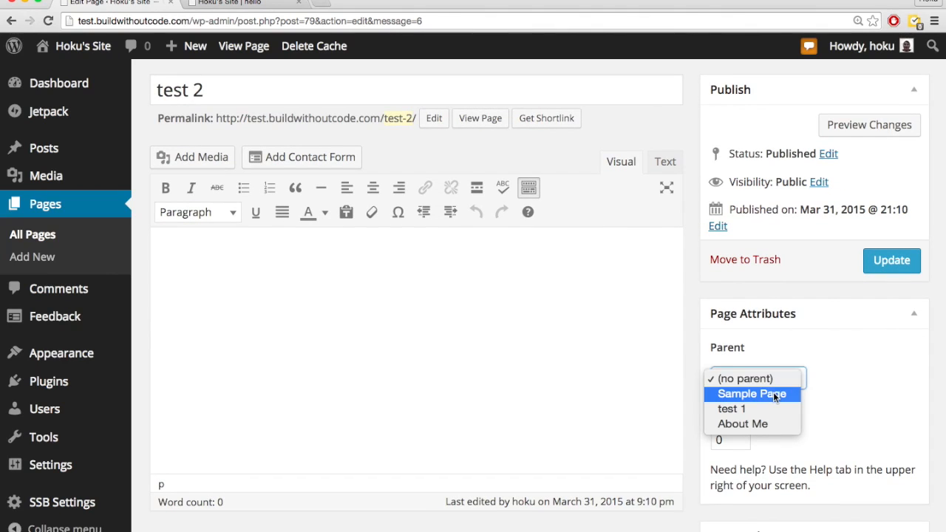
click(773, 393)
click(889, 271)
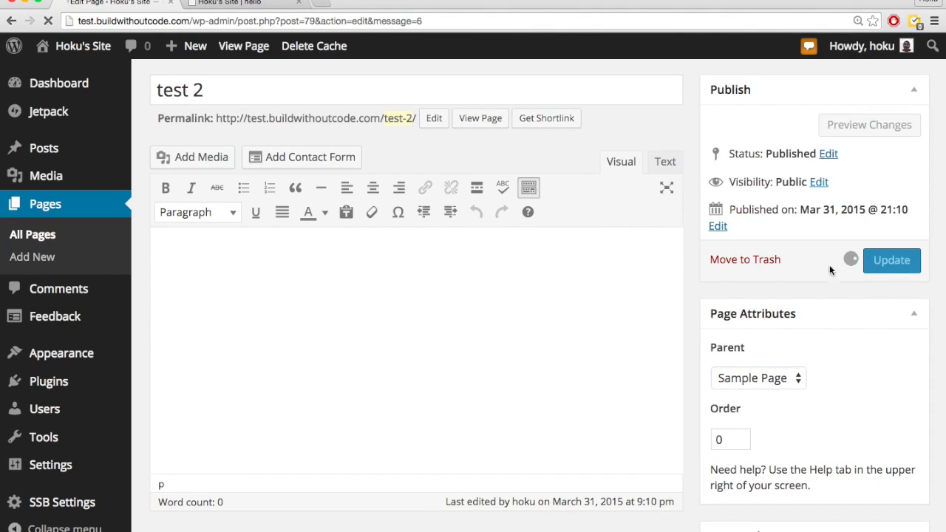
Set the test 1 page's parent to Sample Page, update it, and reload the front page to check the Sample Page menu item.
click(35, 238)
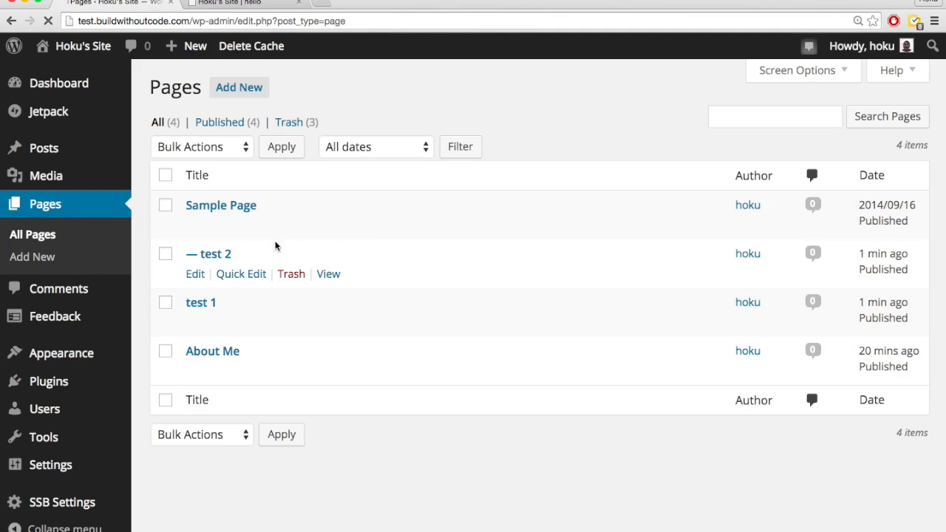
click(210, 304)
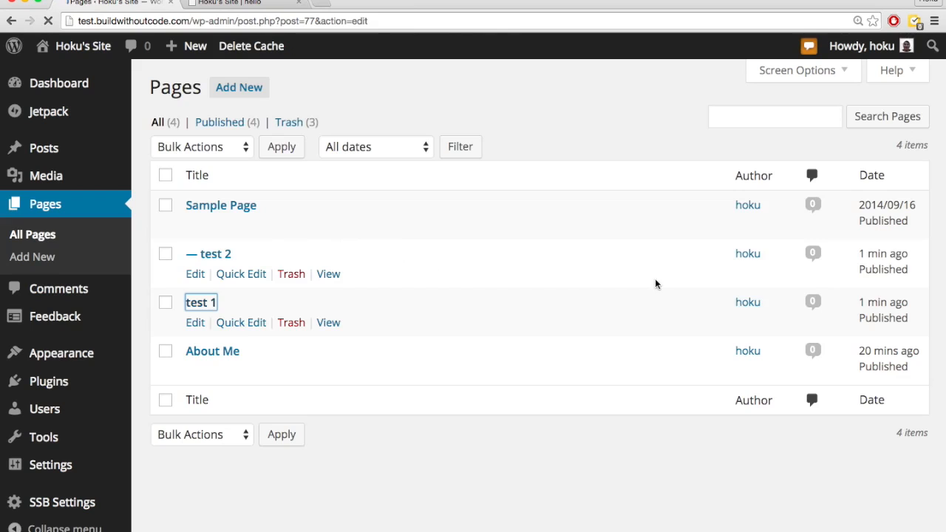
click(791, 416)
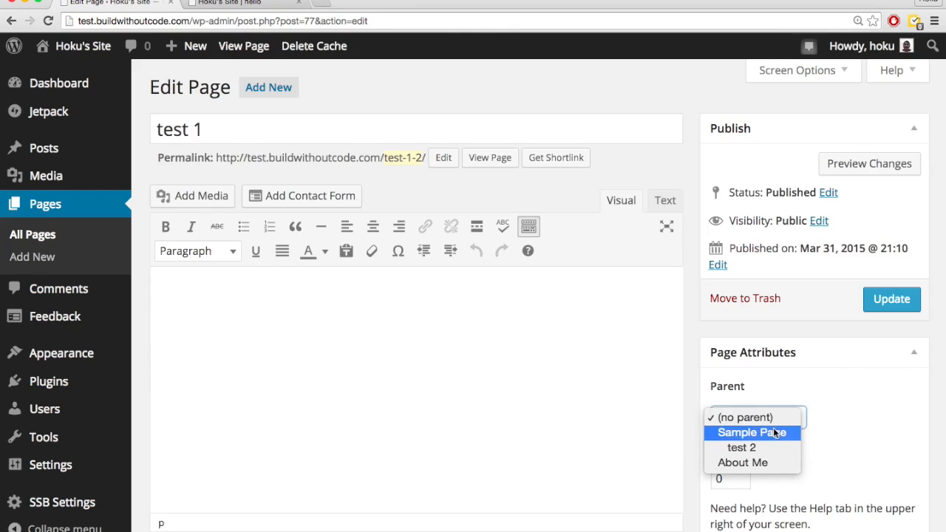
click(769, 433)
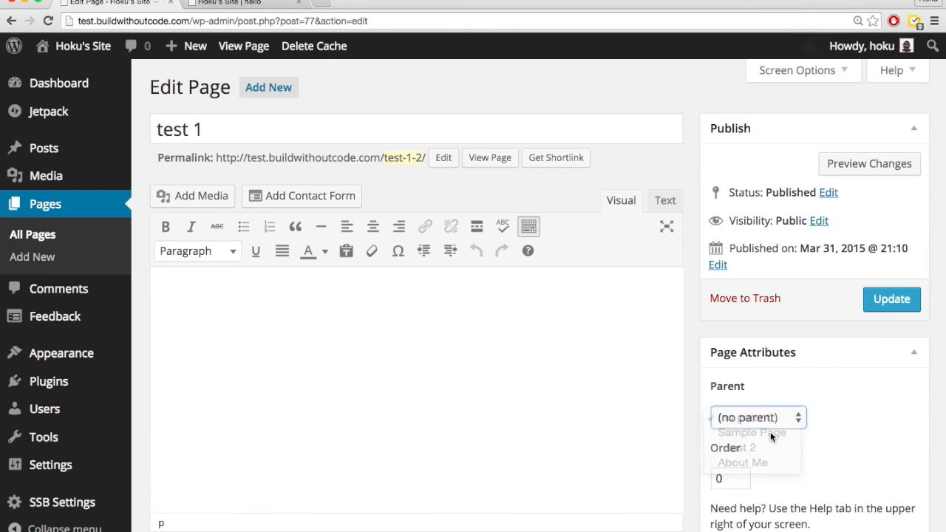
click(890, 300)
key(ctrl+Tab)
key(super+r)
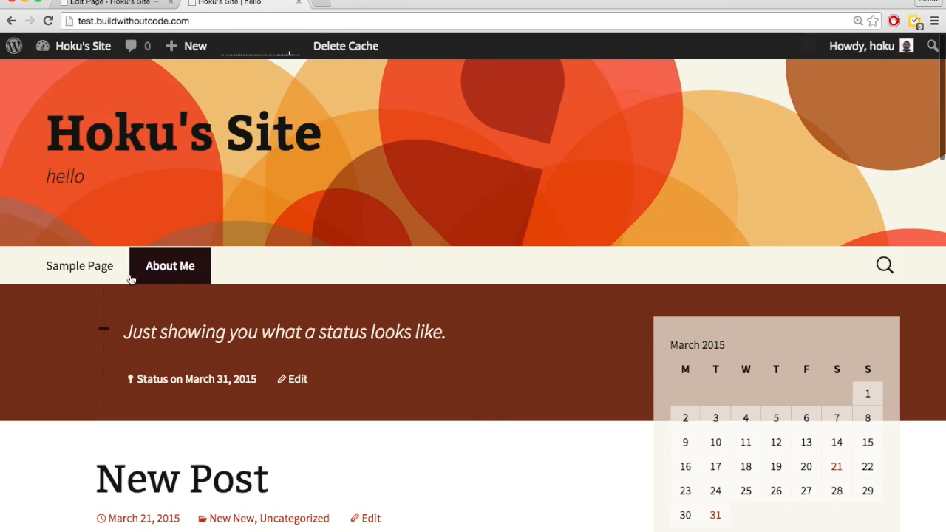
mouse_move(95, 275)
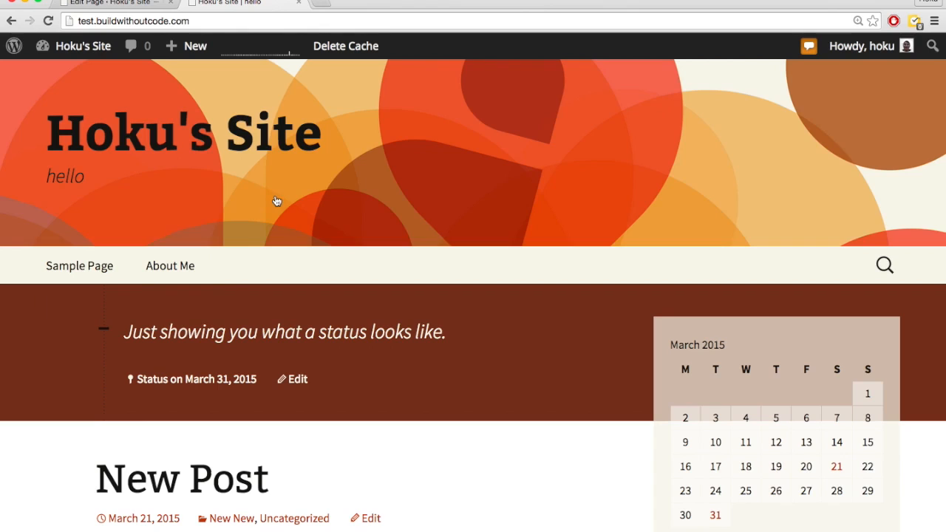
Review the test 1 page's parent and order attributes, and compare them with the front page's navigation menu.
click(111, 2)
scroll(781, 420, down, 5)
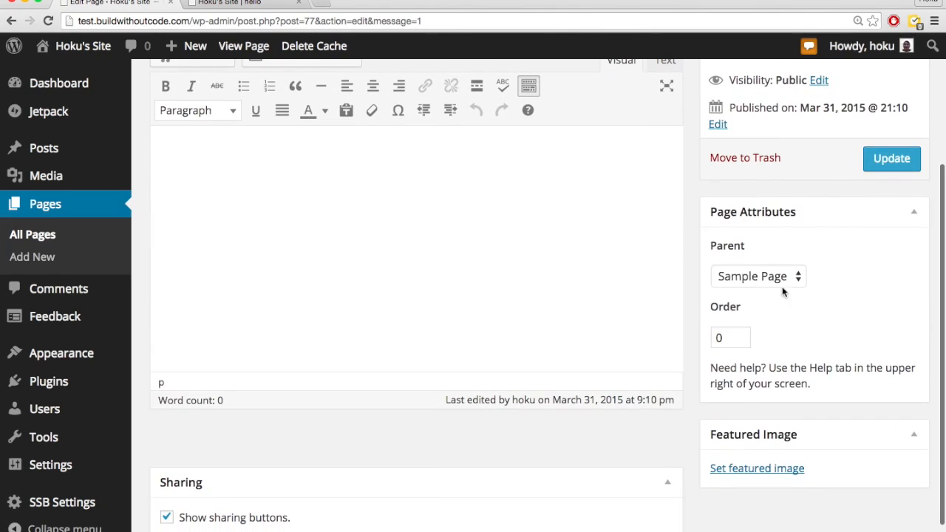
scroll(688, 287, up, 1)
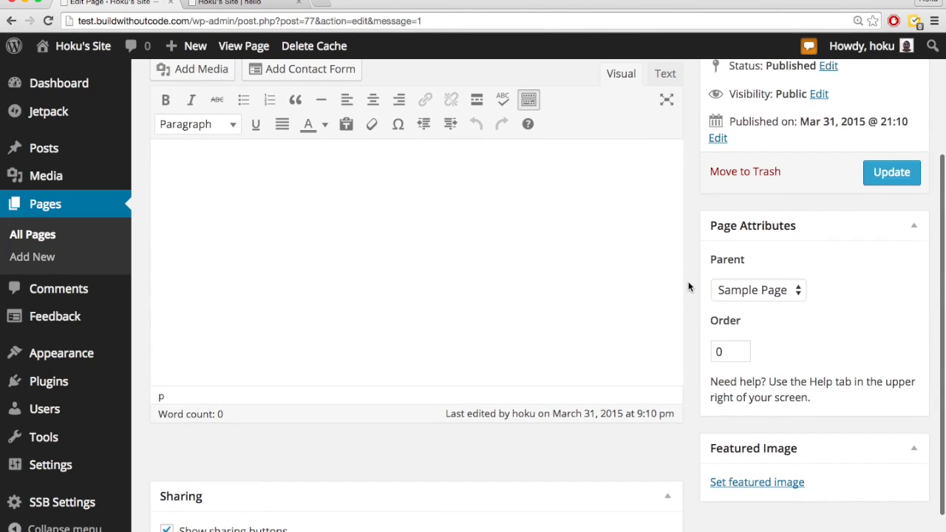
click(229, 2)
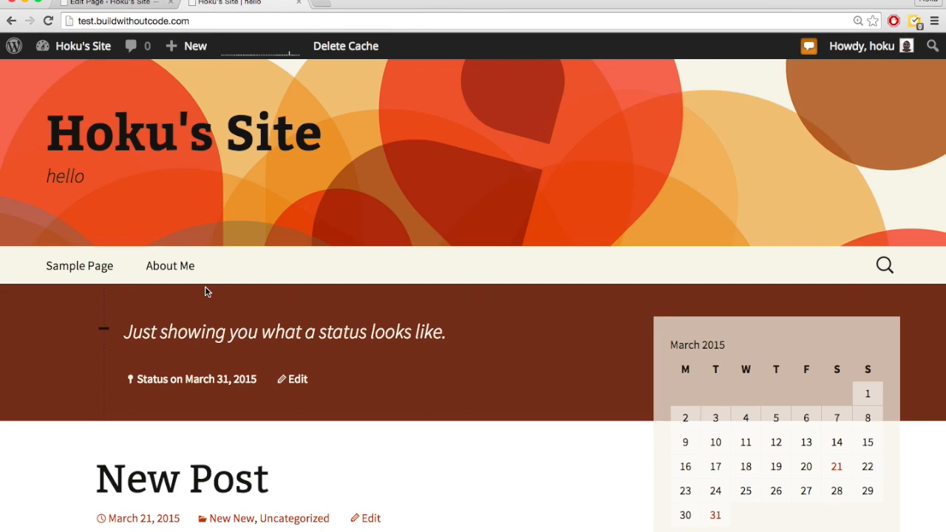